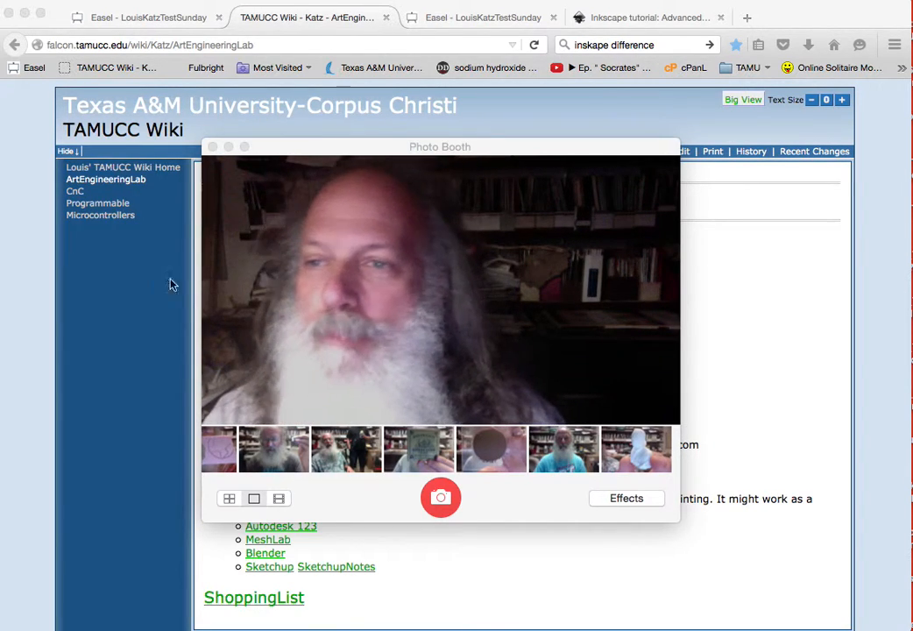
Close Photo Booth, return to the personal website's home page and follow its Oncampus Wiki link to the ArtEngineeringLab page.
left_click(210, 147)
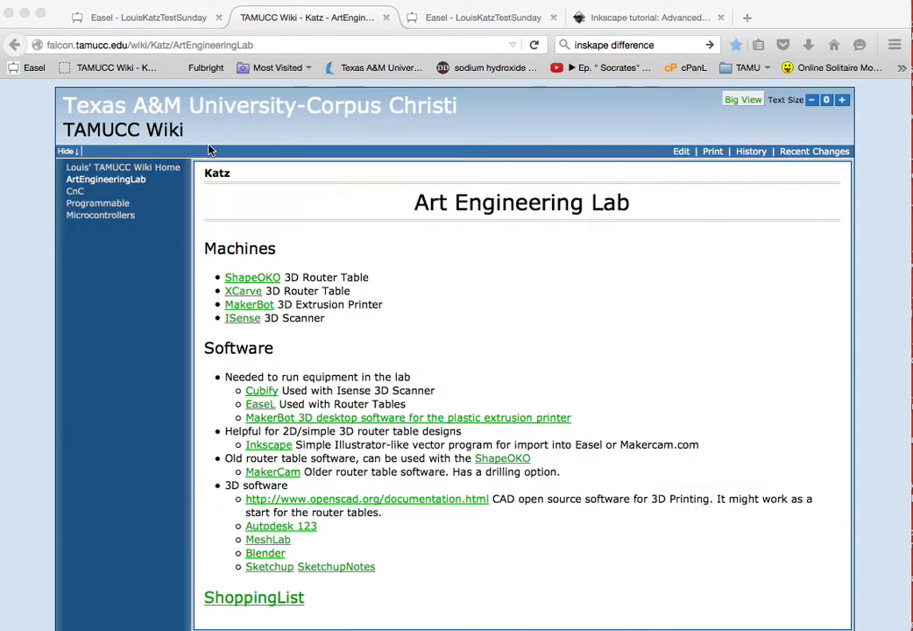
left_click(14, 44)
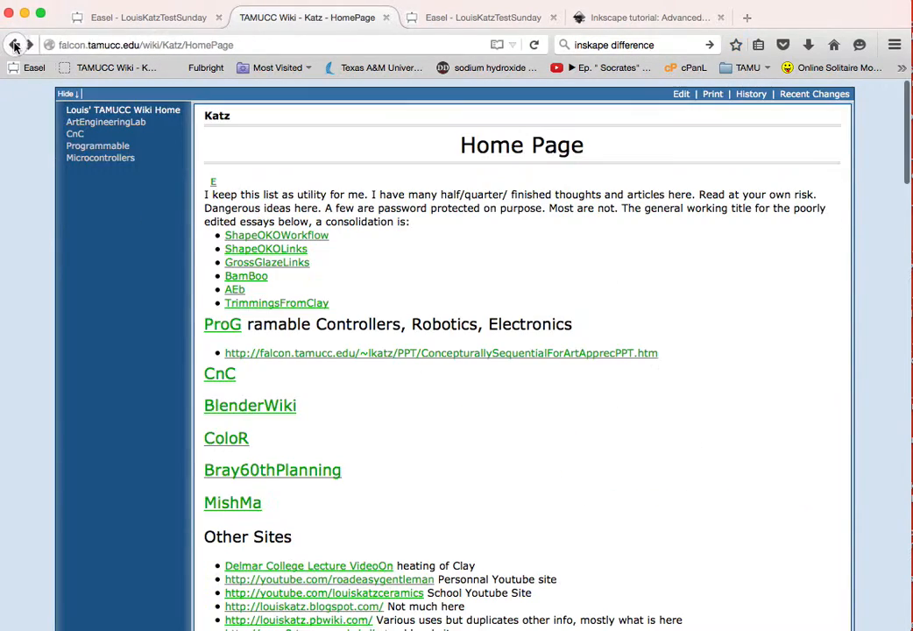
left_click(14, 44)
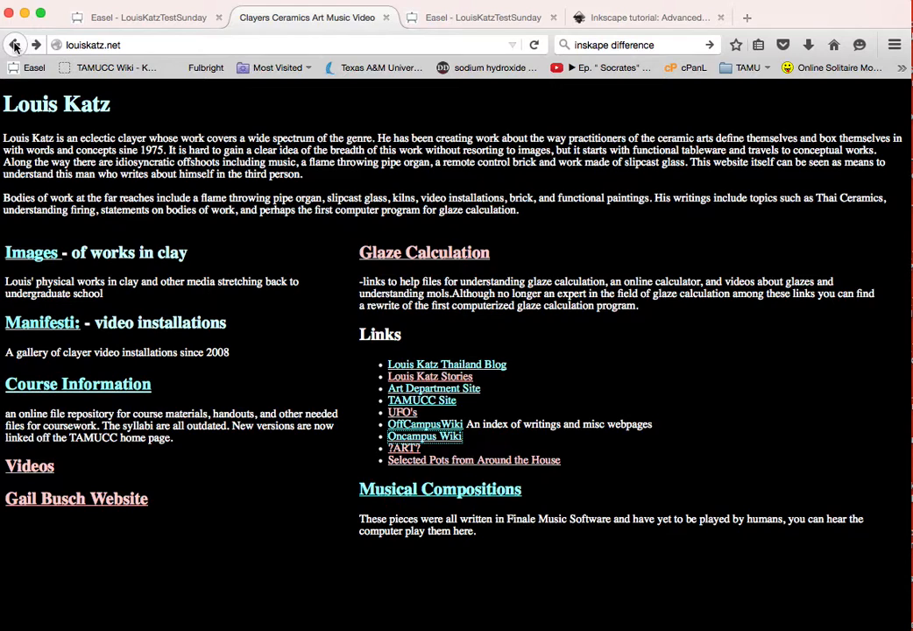
left_click(446, 441)
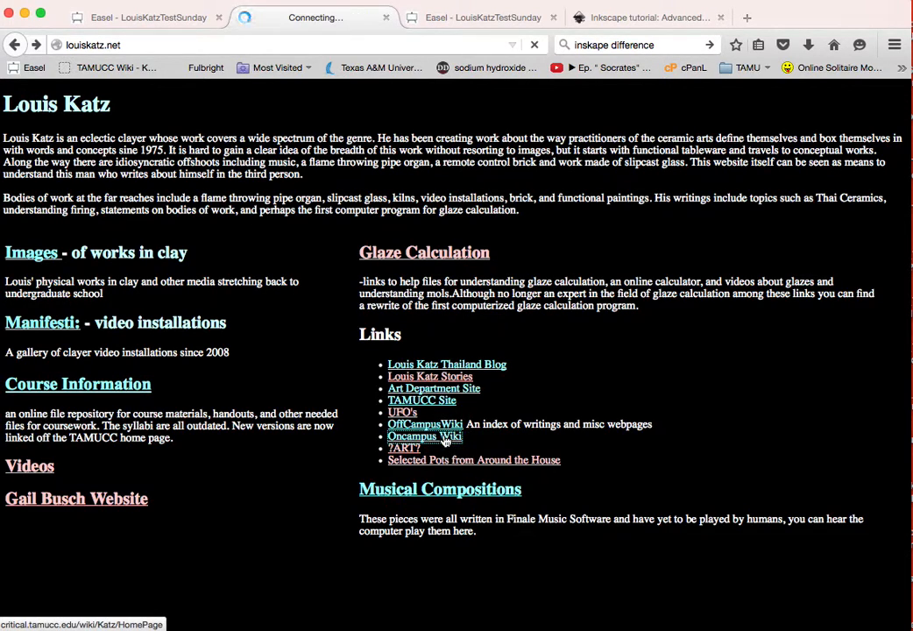
left_click(14, 46)
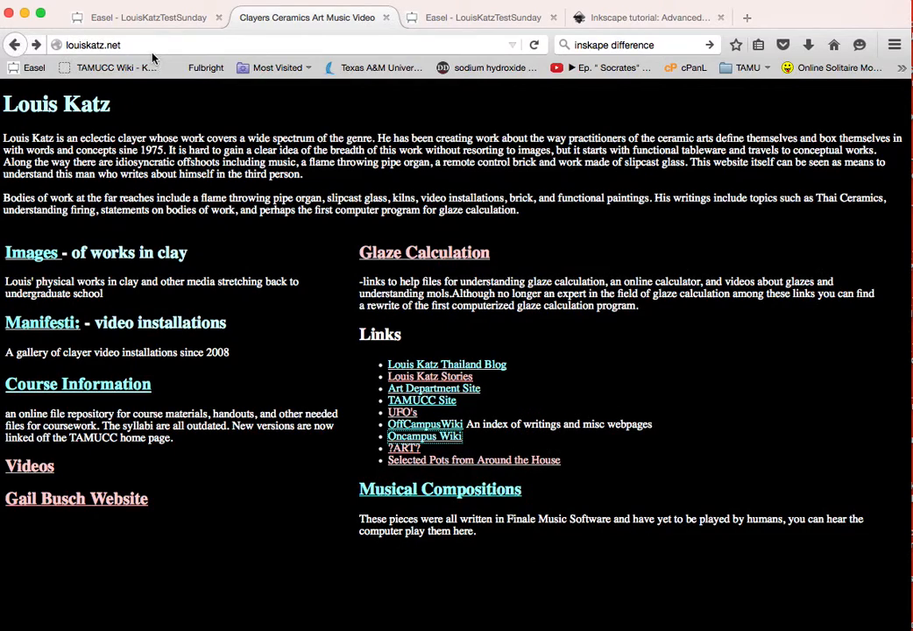
left_click(431, 436)
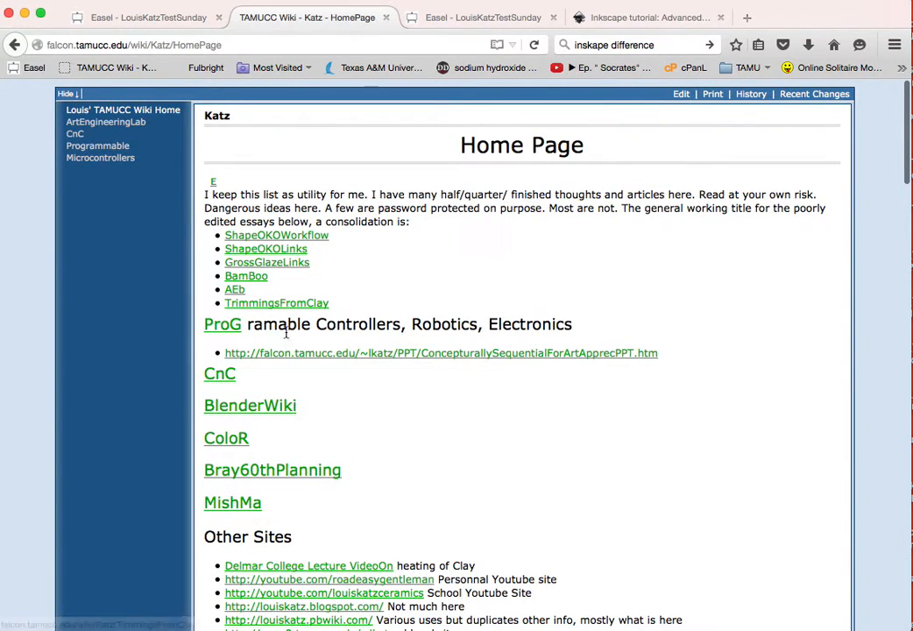
left_click(73, 123)
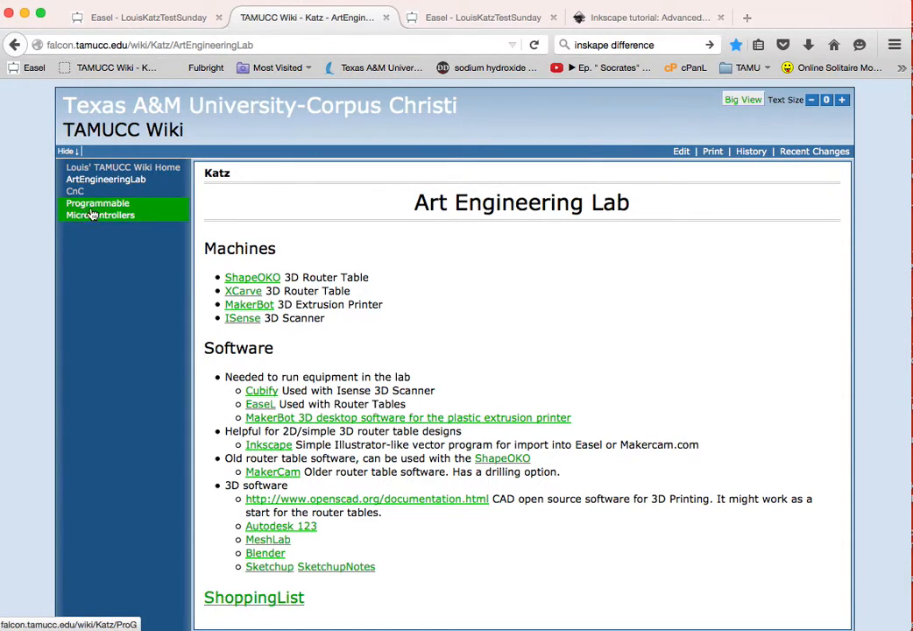
mouse_move(296, 447)
left_mouse_down()
mouse_move(698, 449)
mouse_move(400, 460)
mouse_move(296, 445)
left_mouse_up()
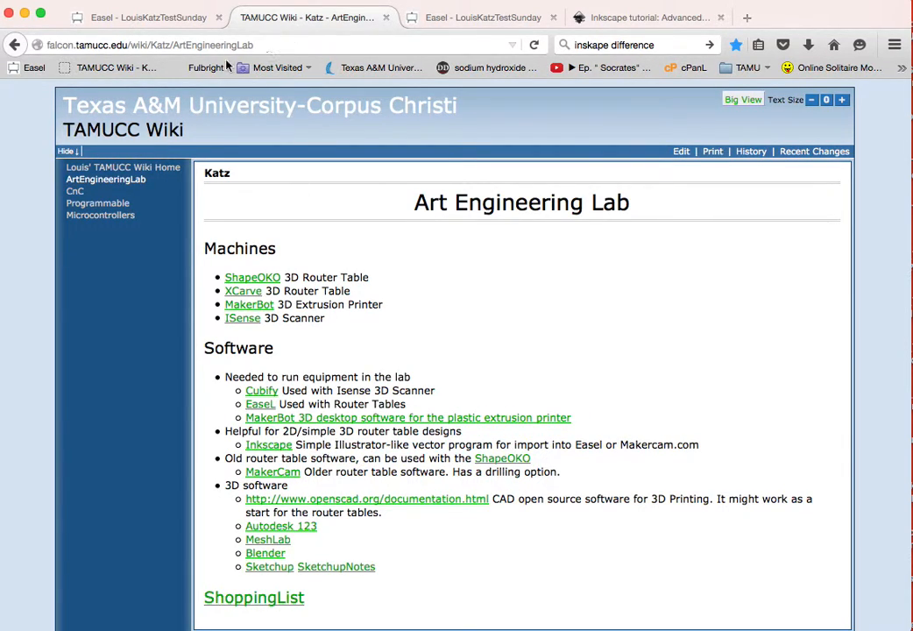
View the TAMUCC sign project in Easel and switch to the blank Inkscape document.
left_click(63, 14)
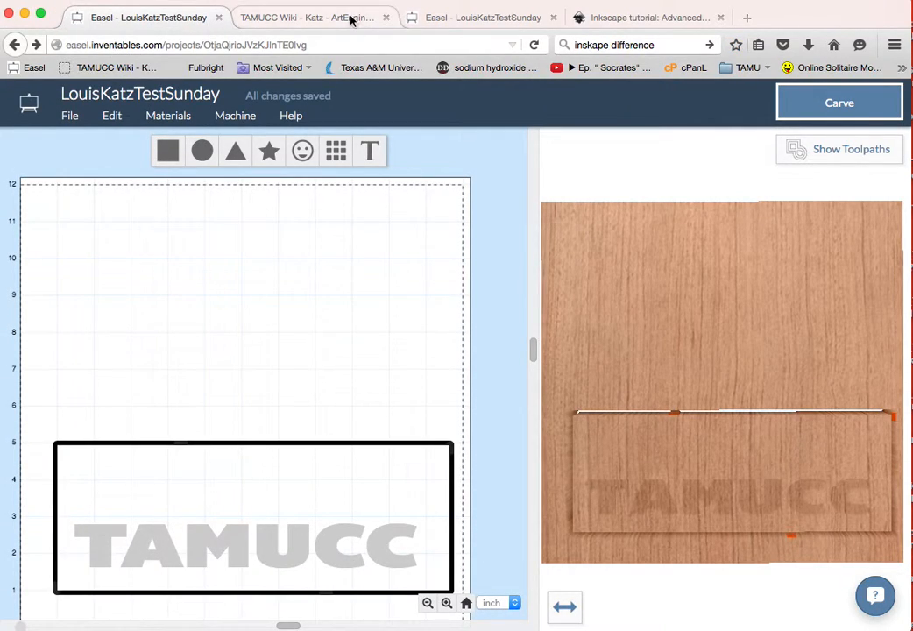
left_click(322, 13)
left_click_drag(319, 8, 912, 184)
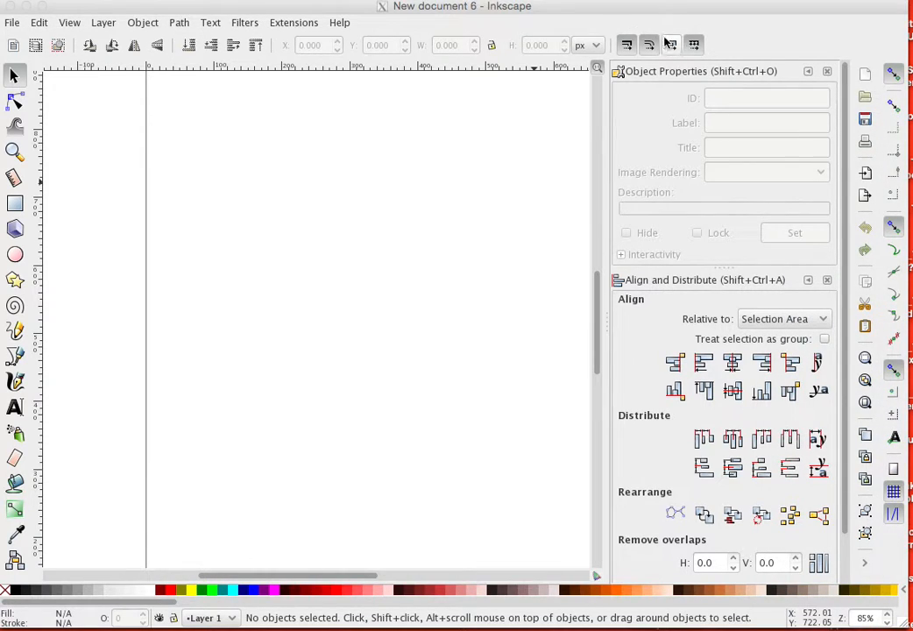
left_click(565, 7)
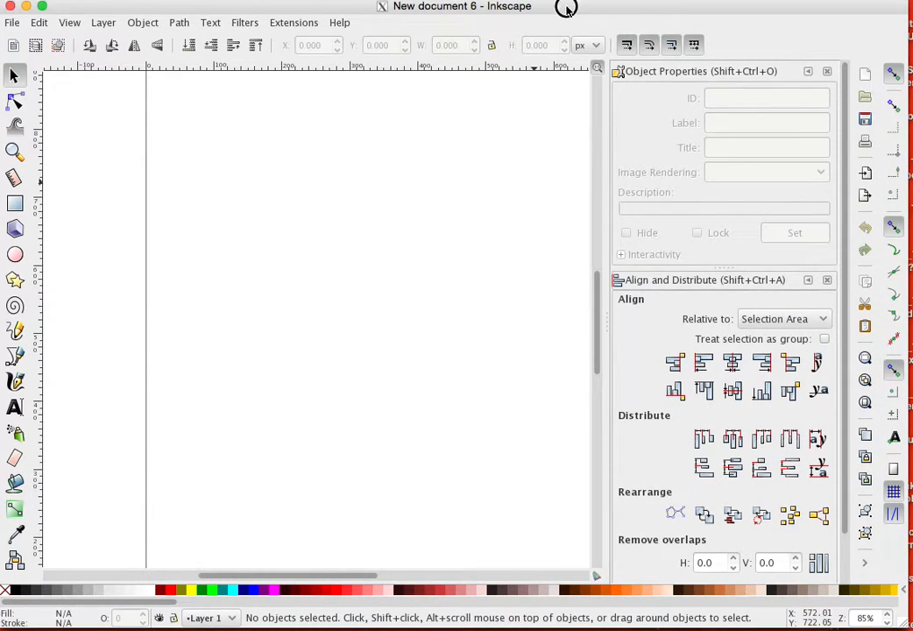
Set both the default units and the custom page size units to inches in the document properties.
left_click(12, 23)
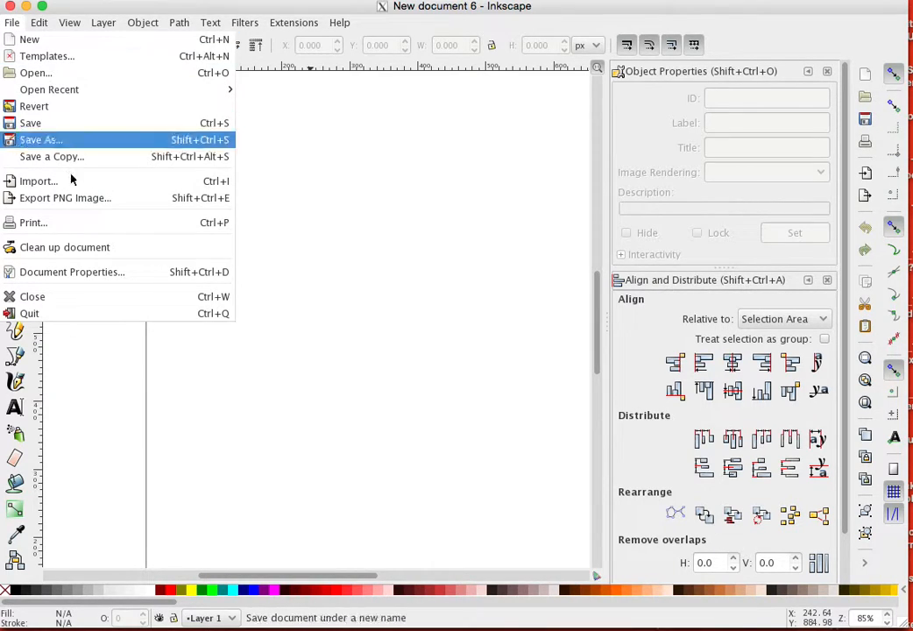
left_click(61, 276)
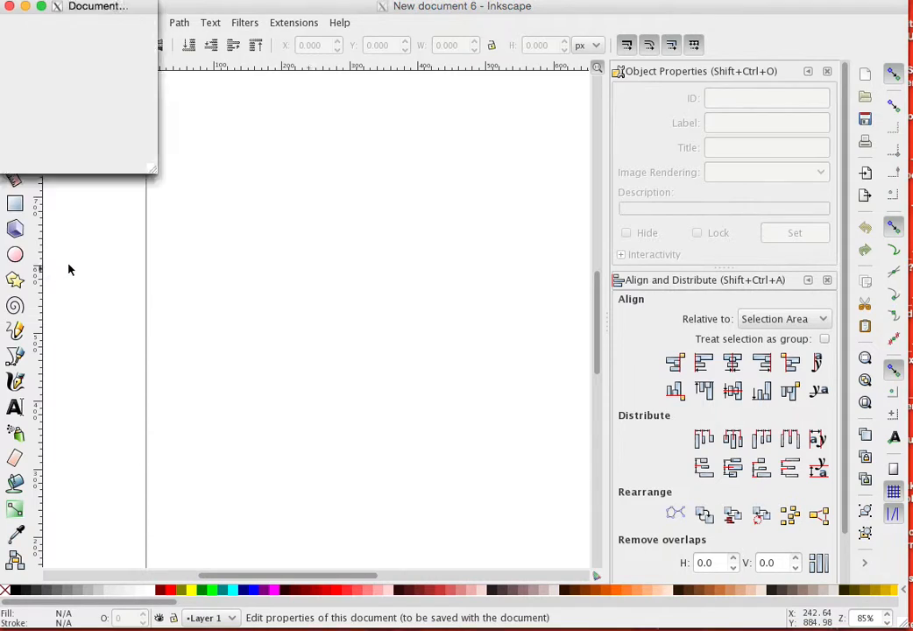
left_click(364, 88)
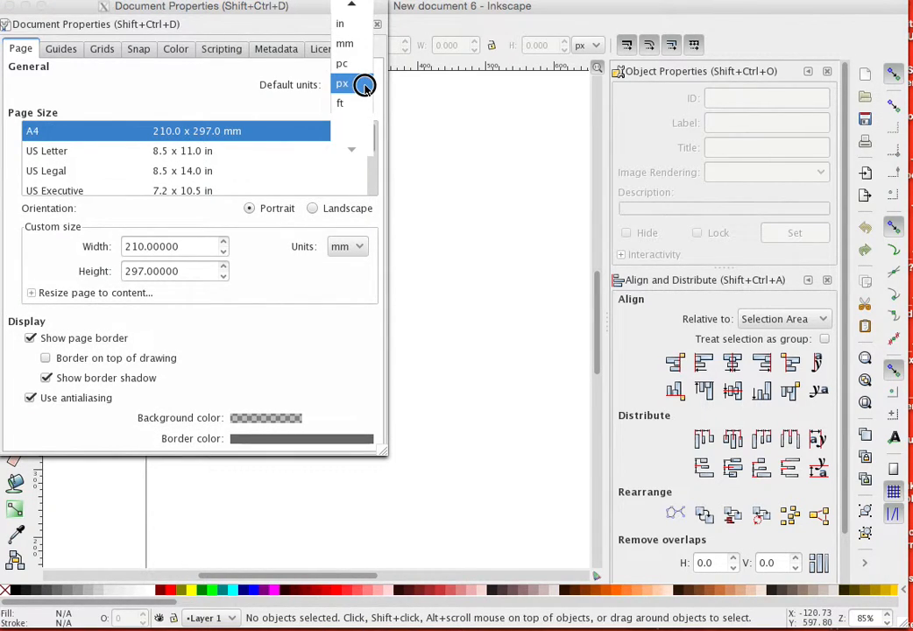
left_click(355, 25)
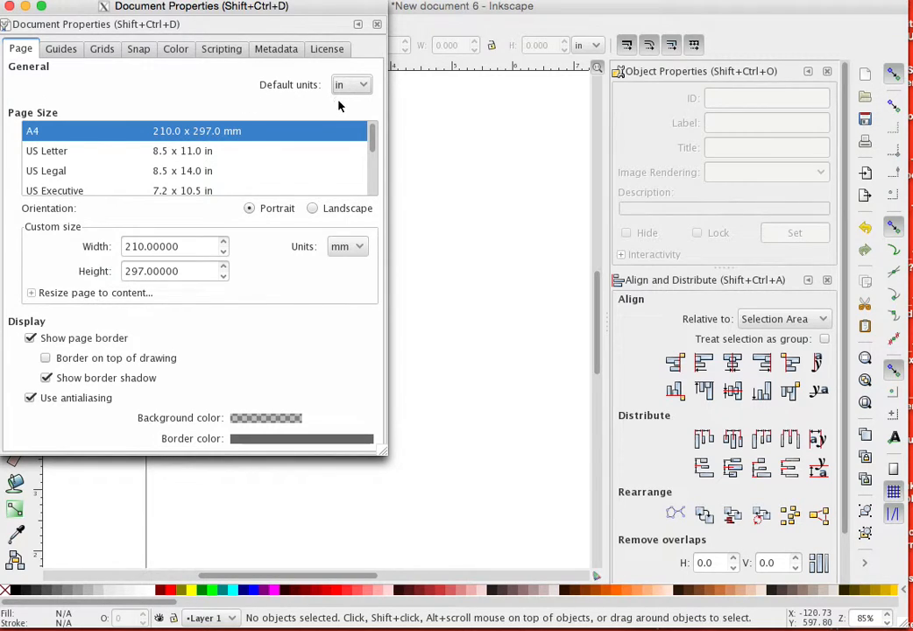
left_click(358, 249)
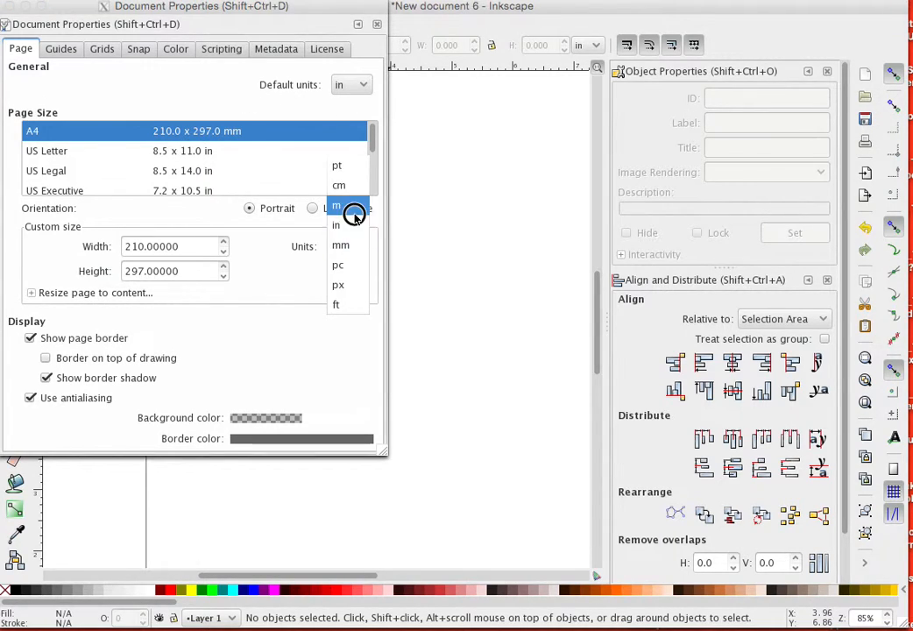
left_click(348, 226)
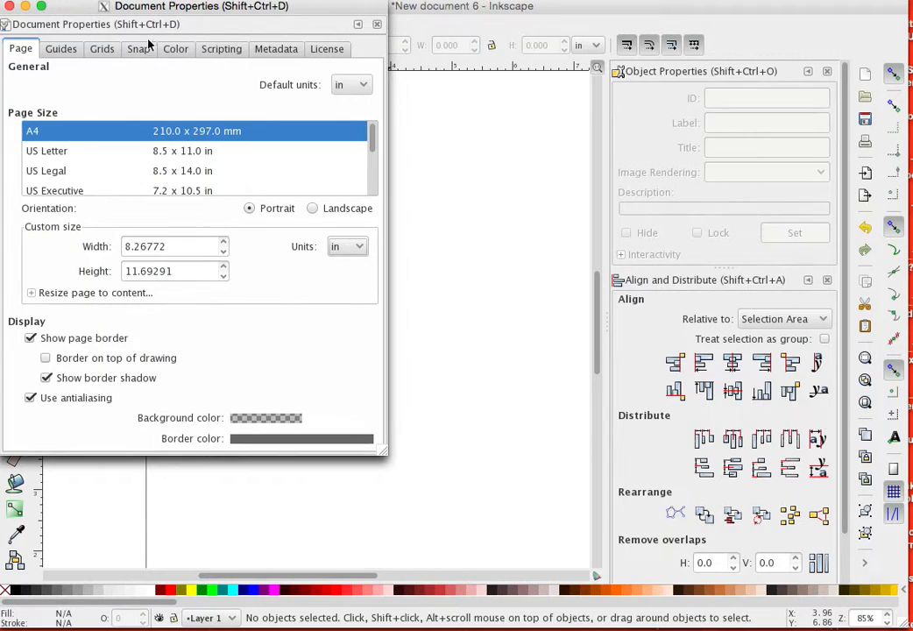
Add a rectangular grid to the document with X and Y spacing of 0.125 in.
left_click(104, 51)
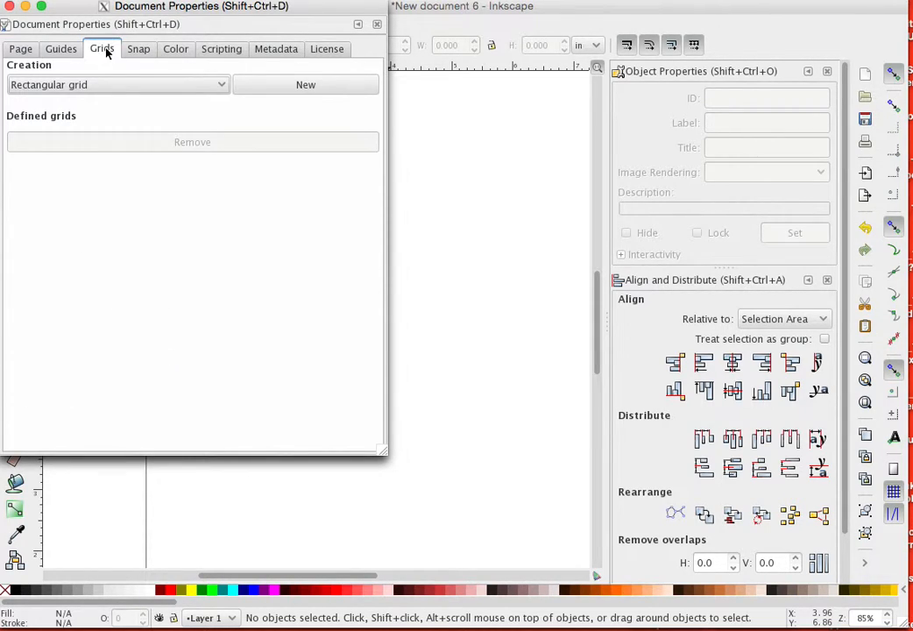
left_click(281, 85)
left_click(298, 296)
double_click(299, 296)
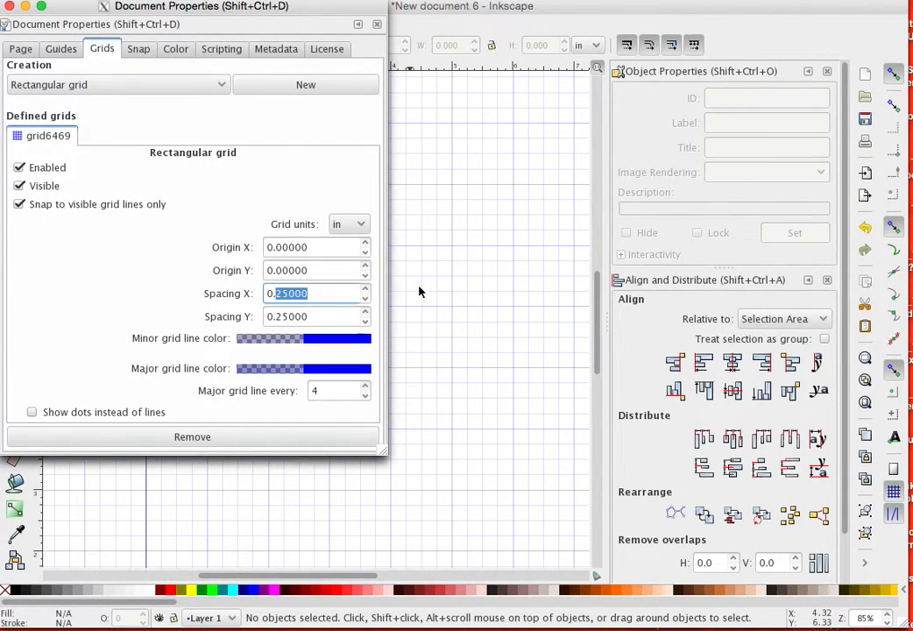
type("1")
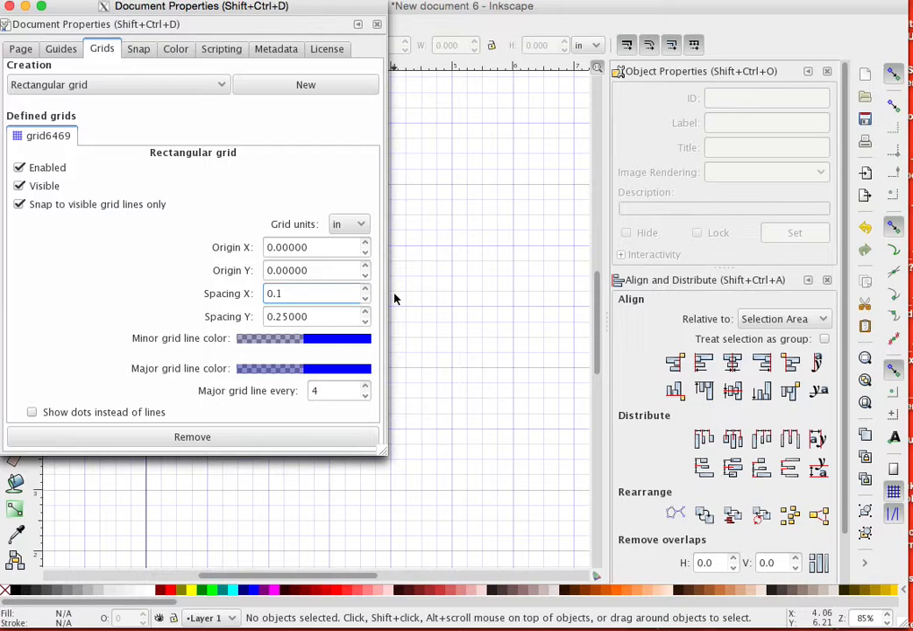
type("25")
left_click_drag(320, 316, 280, 320)
type("12")
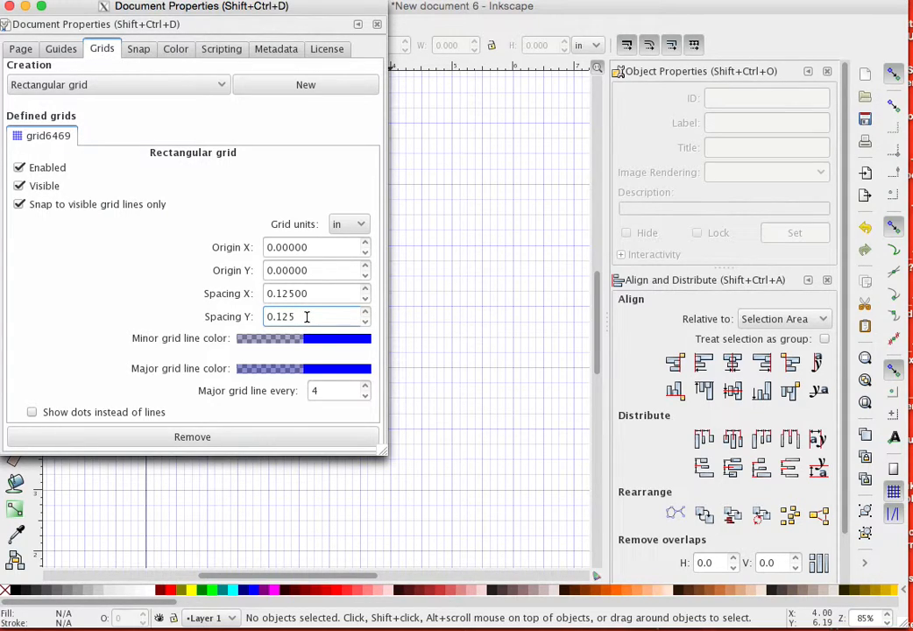
key("Return")
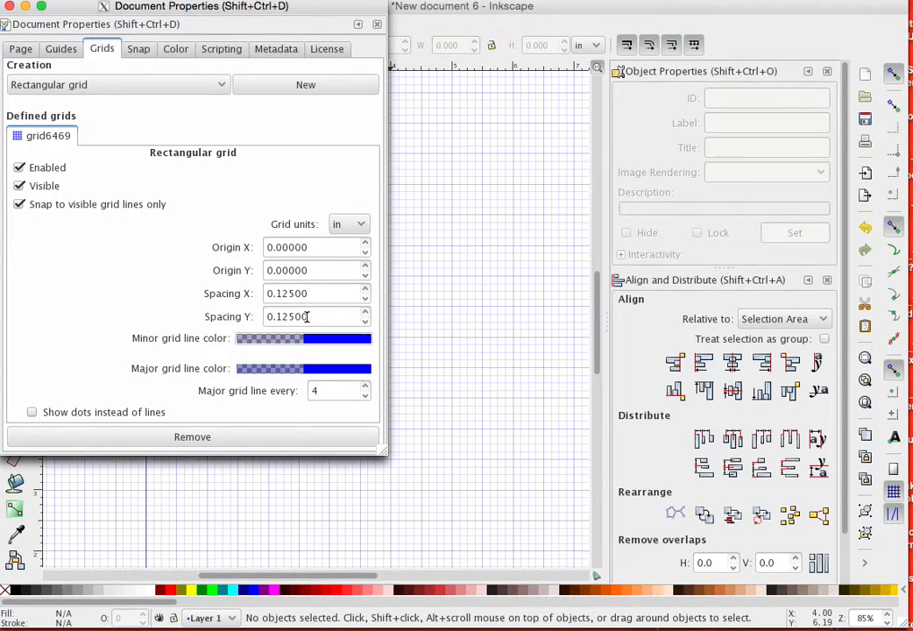
Change the major grid line color to red, with R at about 246 and B at about 7.
left_click(336, 372)
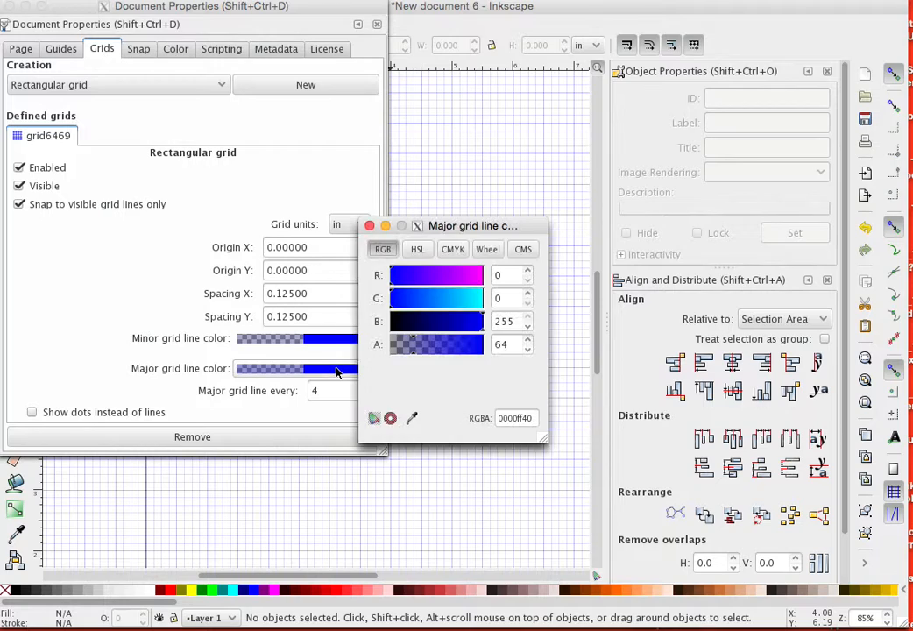
left_click(479, 275)
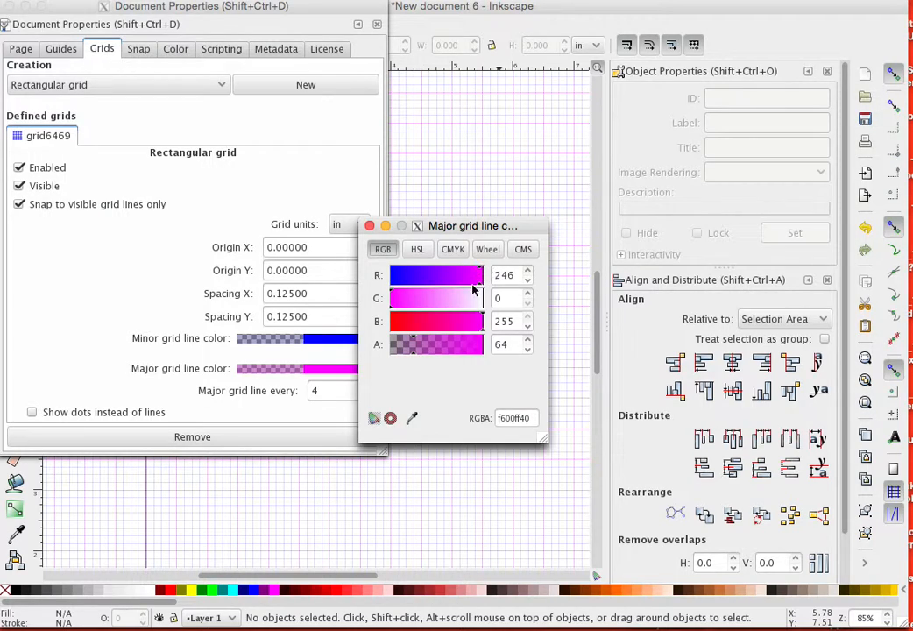
left_click(393, 321)
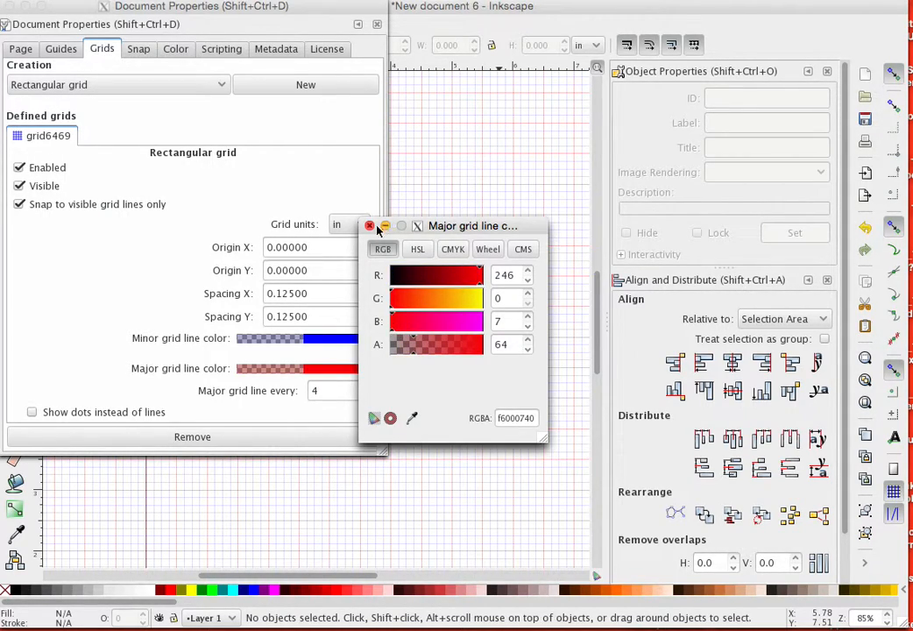
left_click(369, 228)
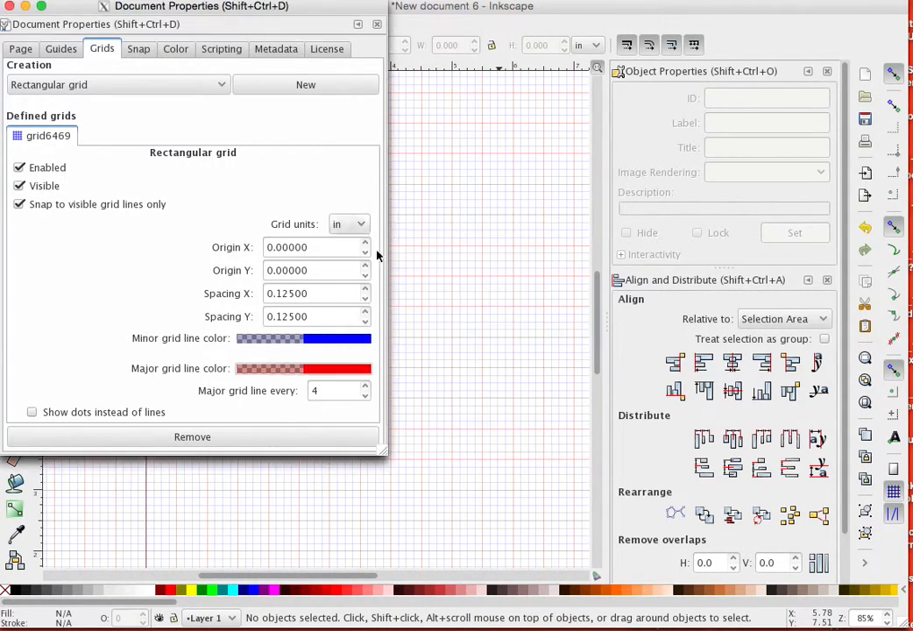
Set a major grid line every 8 lines and close the document properties.
double_click(338, 389)
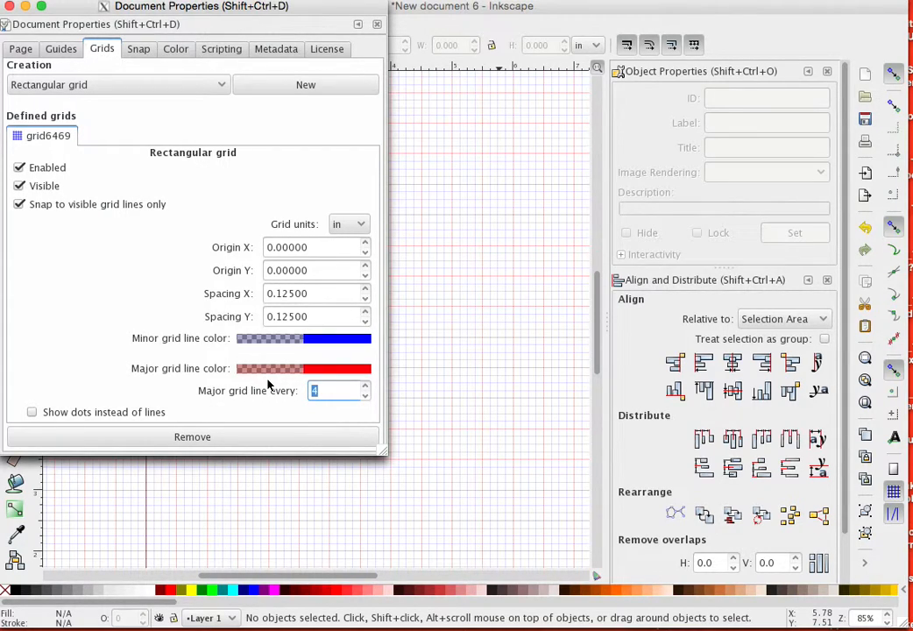
type("8")
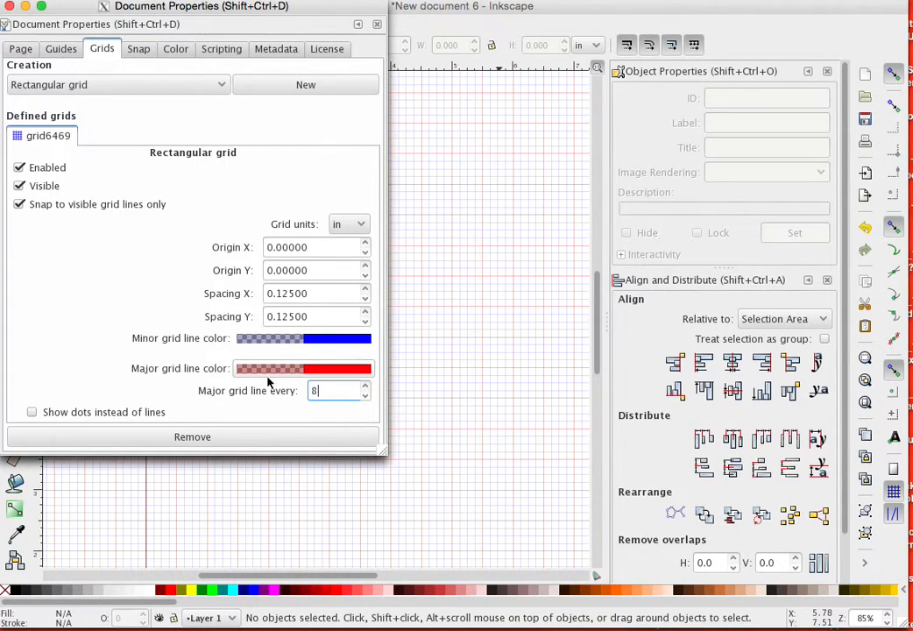
key("Return")
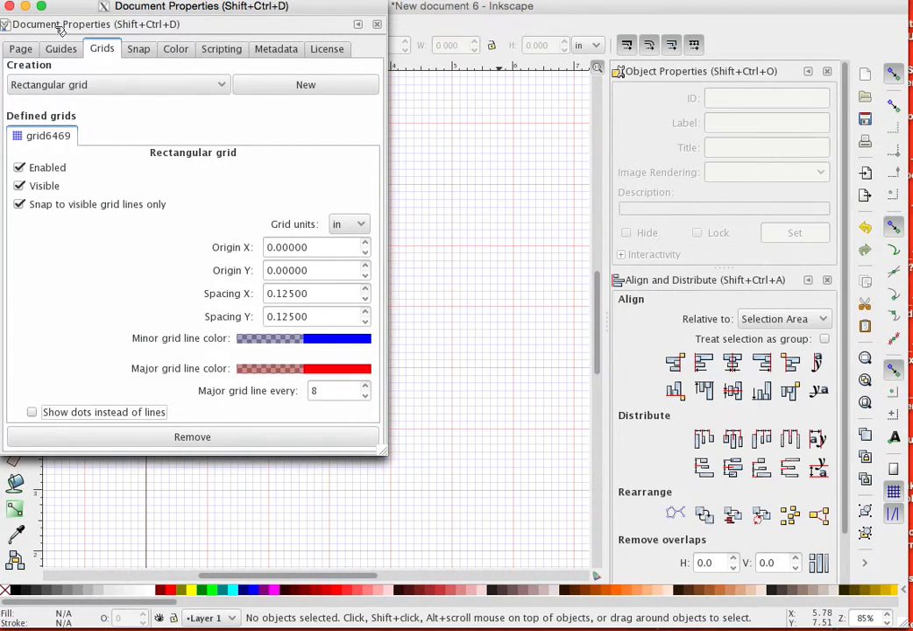
left_click(9, 7)
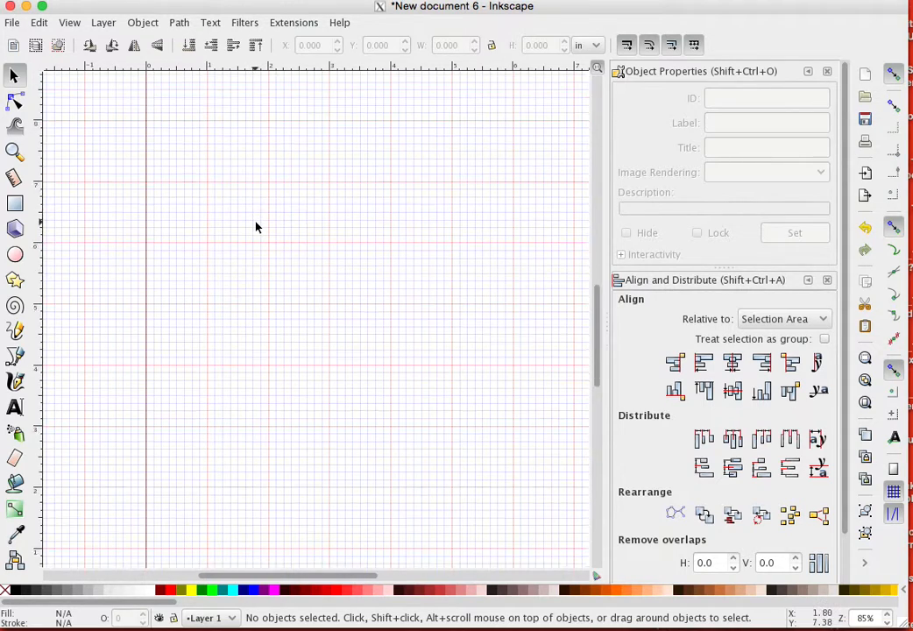
Draw a rectangle 6 in wide and 1 in high from the grid point at X 1, Y 4, and make its corners sharp.
scroll(255, 226, "down", 5)
scroll(258, 238, "up", 3)
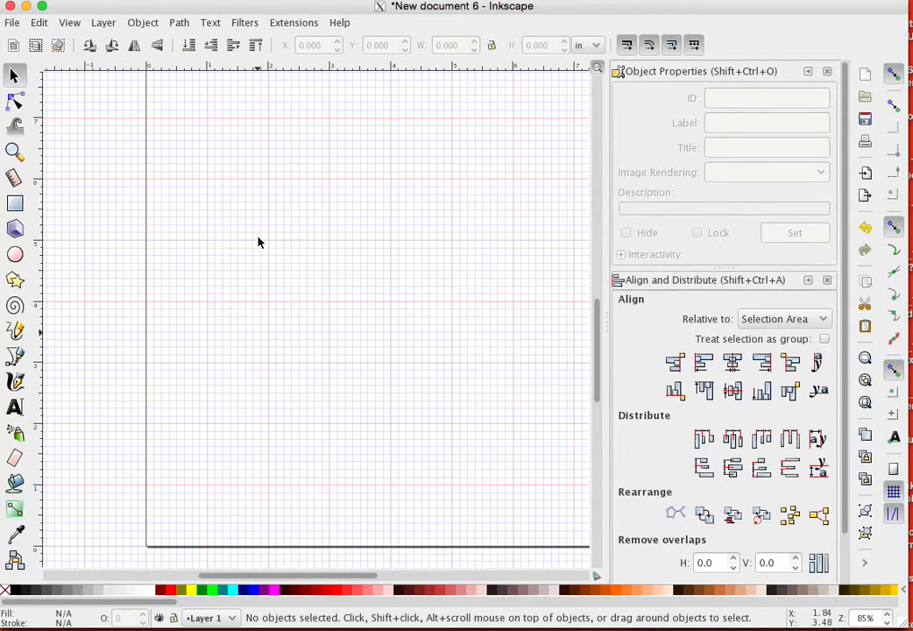
left_click_drag(289, 575, 313, 579)
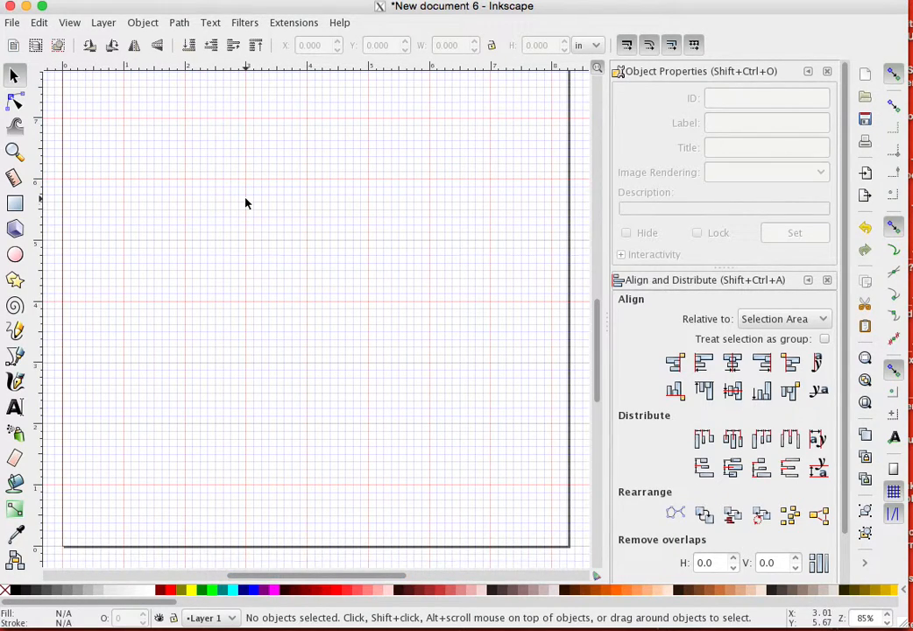
left_click(13, 205)
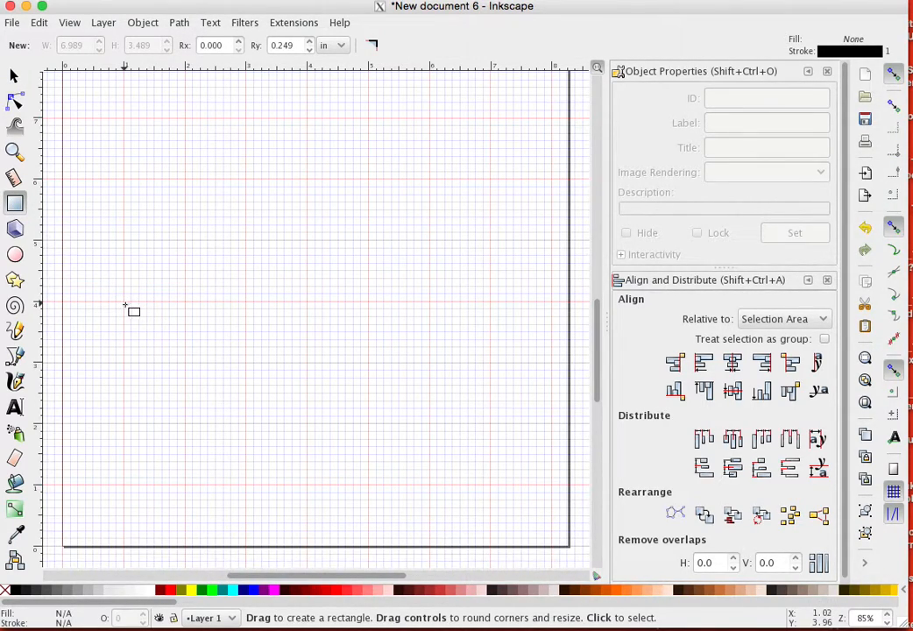
left_click_drag(124, 303, 489, 362)
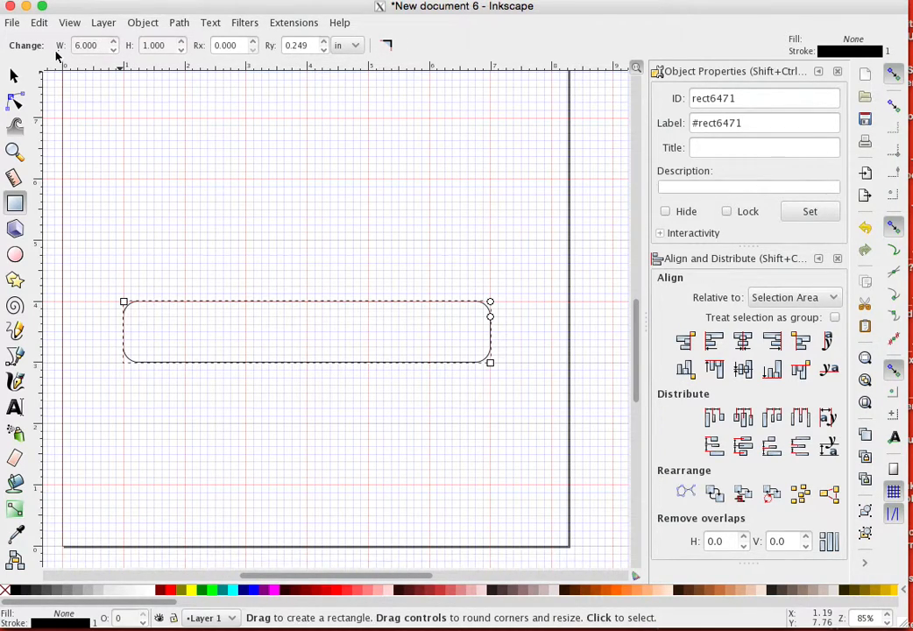
left_click(390, 44)
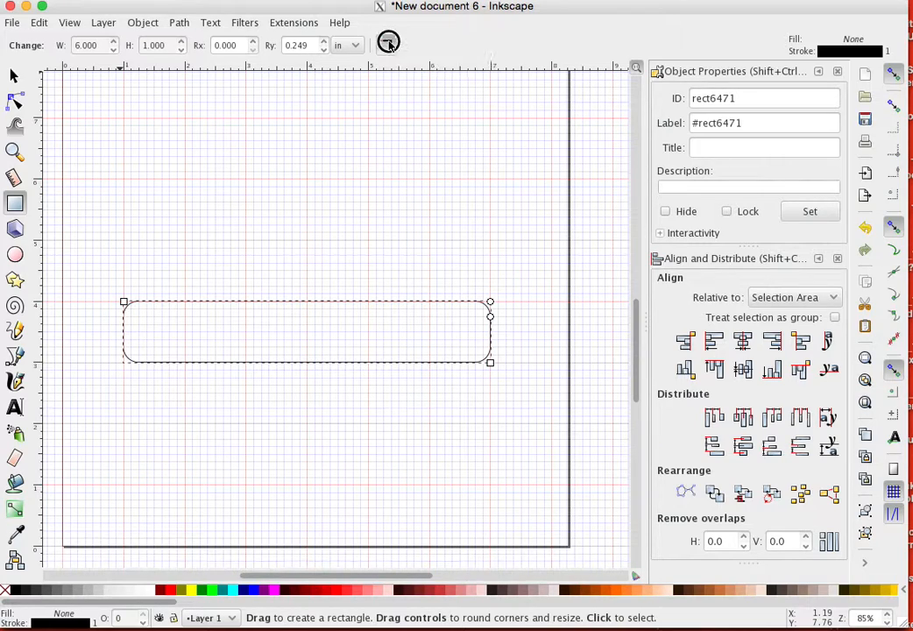
Round the rectangle's corners with a vertical radius of 0.5 in.
double_click(306, 46)
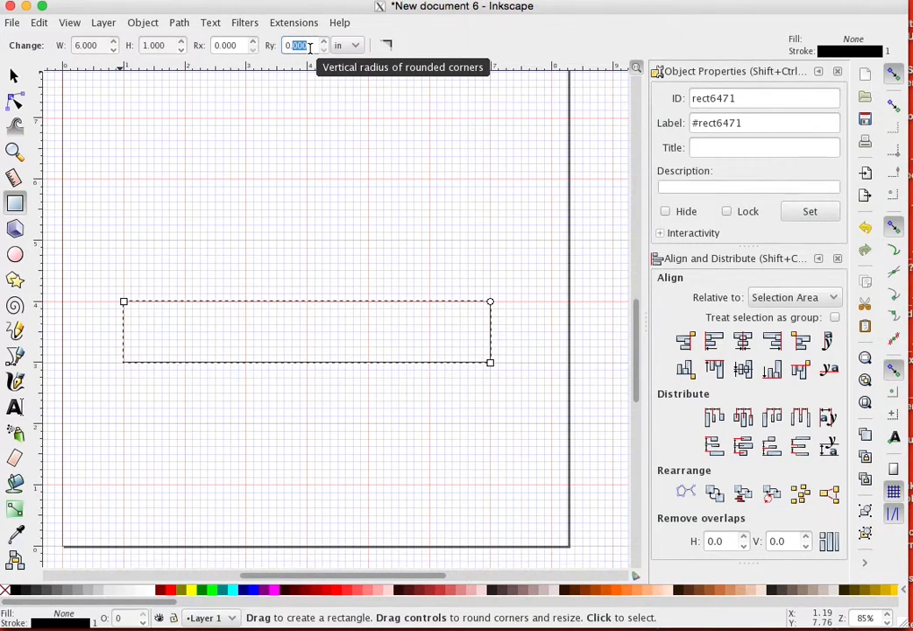
type("0.5")
key("Return")
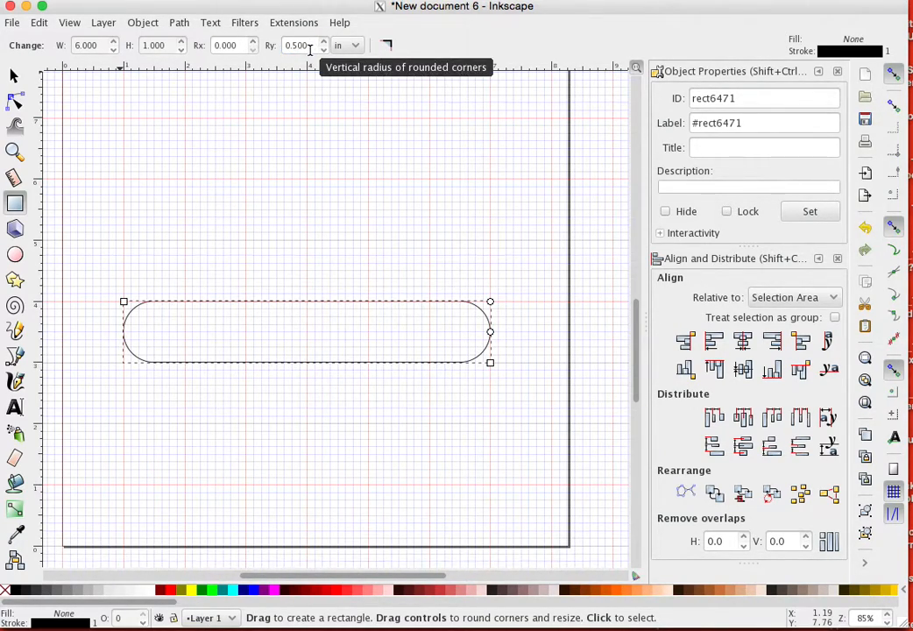
Set the rectangle's vertical corner radius to 0.1 in and its height to 4 in.
left_click_drag(309, 48, 292, 46)
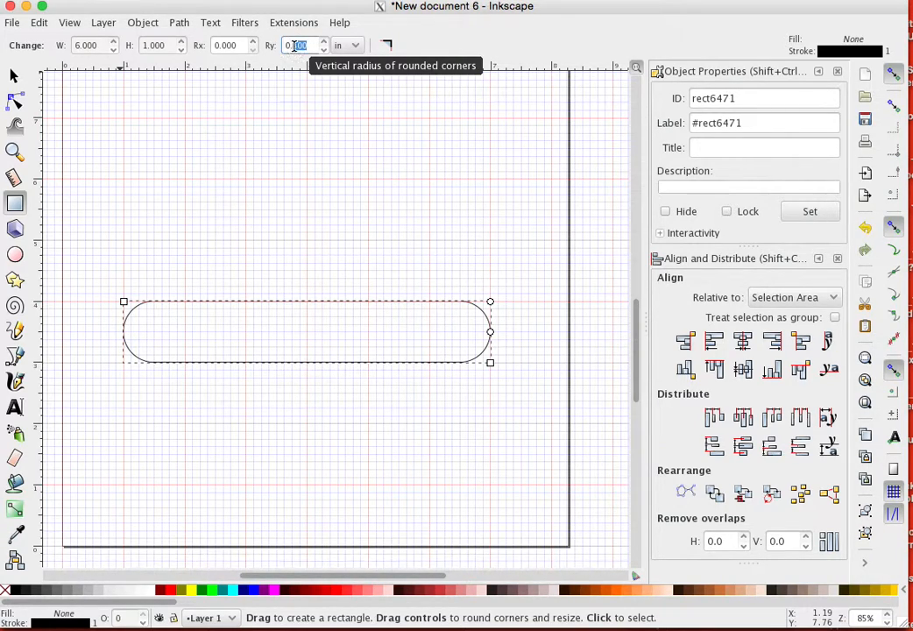
type("1")
key("Return")
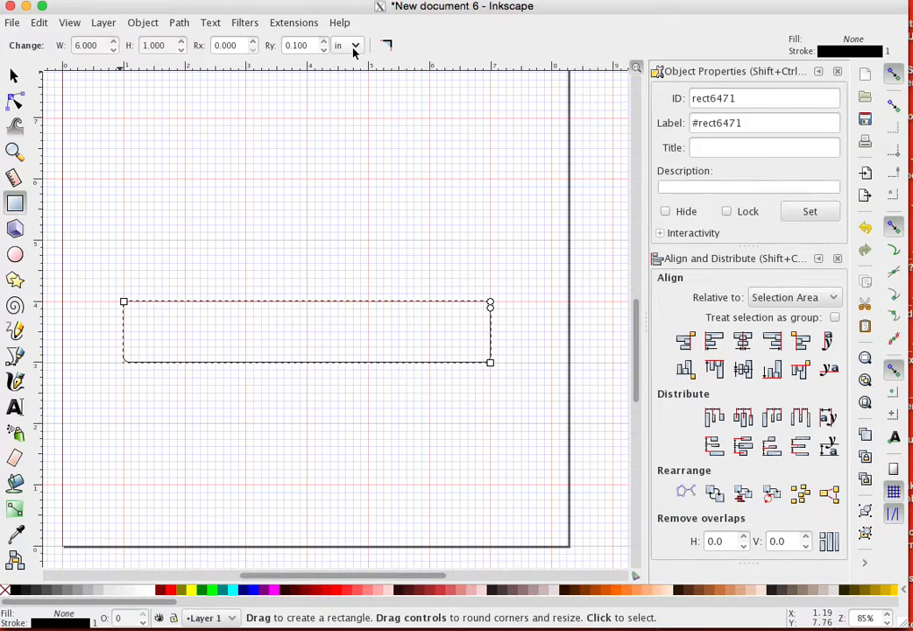
left_click(296, 46)
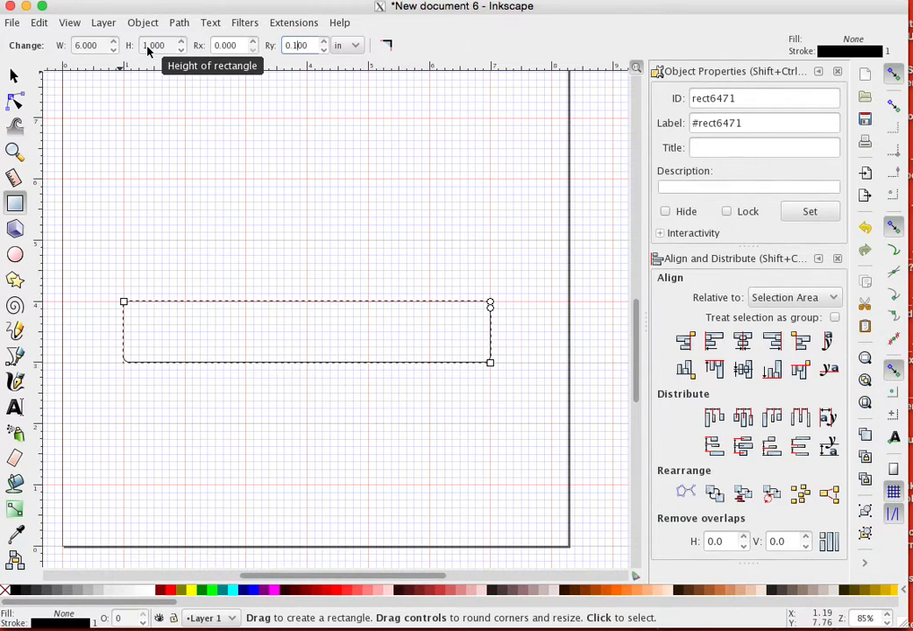
left_click_drag(147, 51, 141, 50)
type("4")
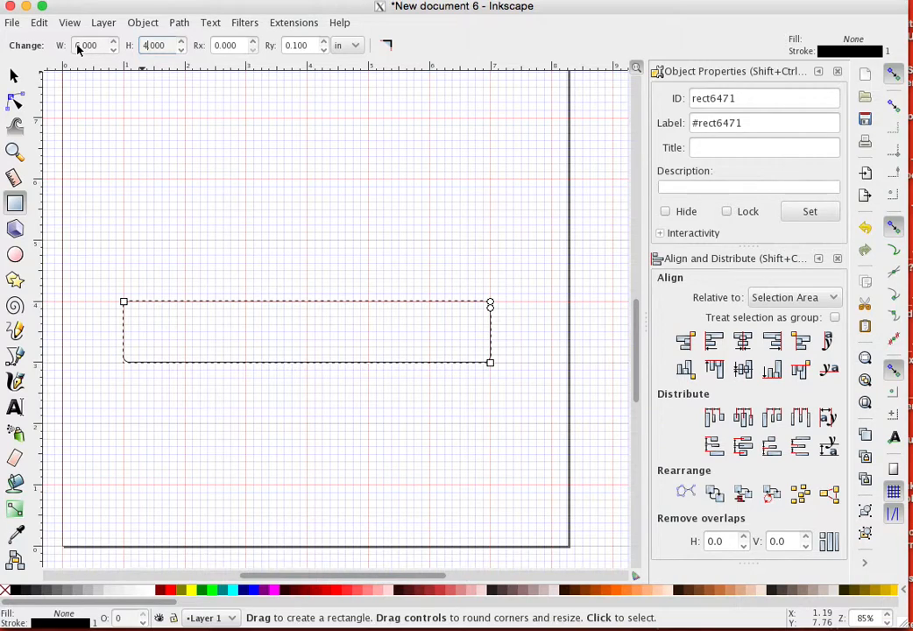
key("Tab")
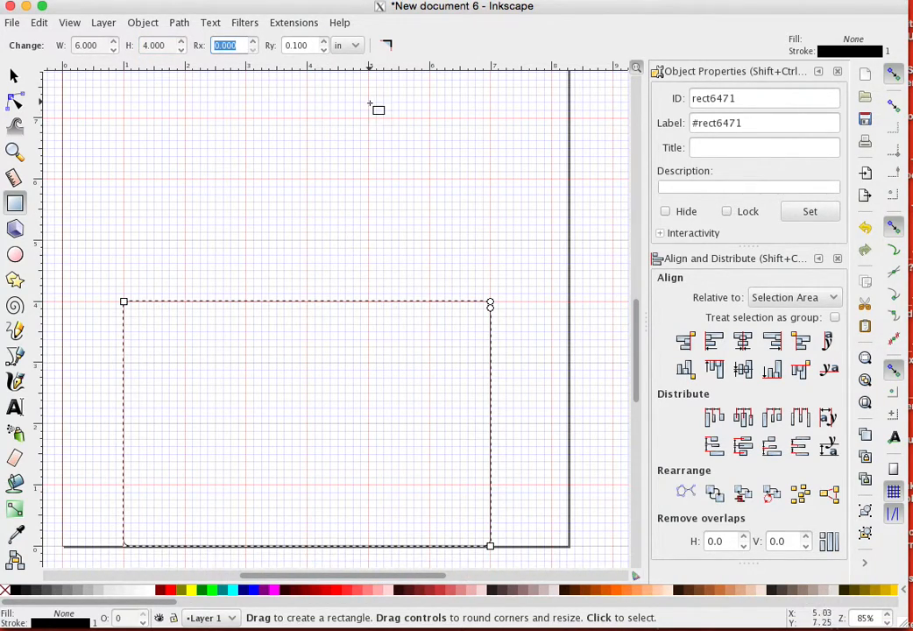
Select the rectangle and position it at X 1 in, Y 1 in.
left_click(15, 77)
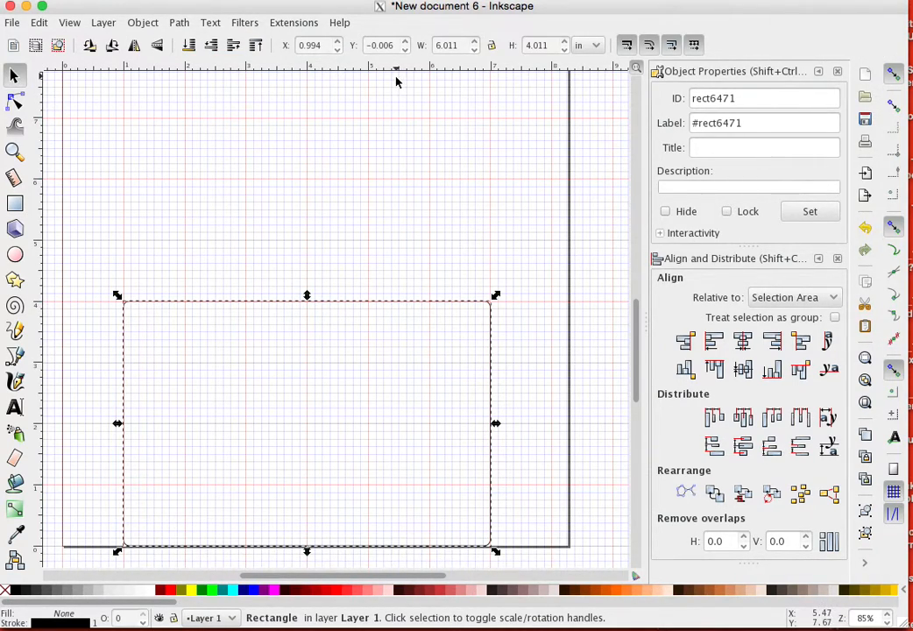
double_click(308, 46)
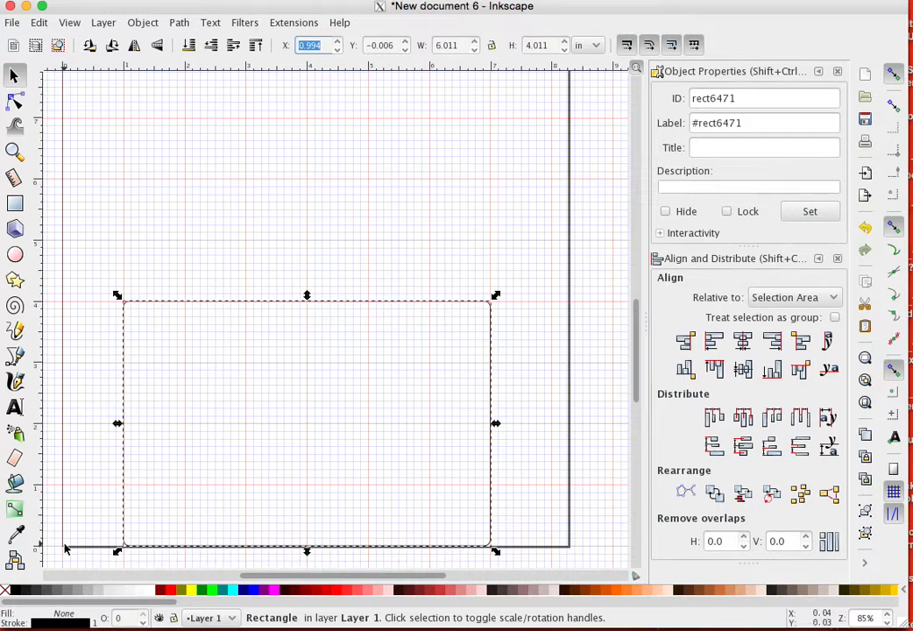
type("1")
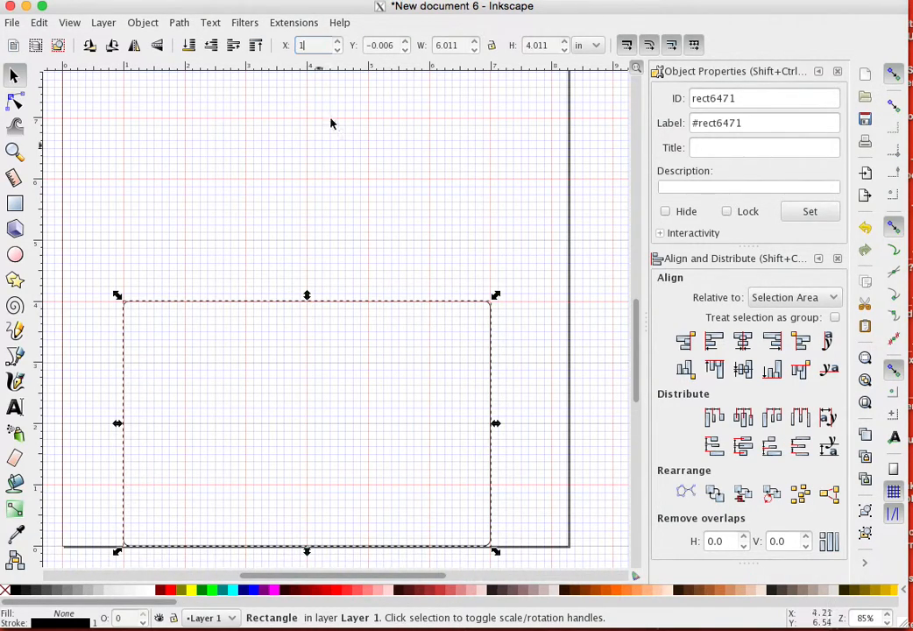
left_click(389, 45)
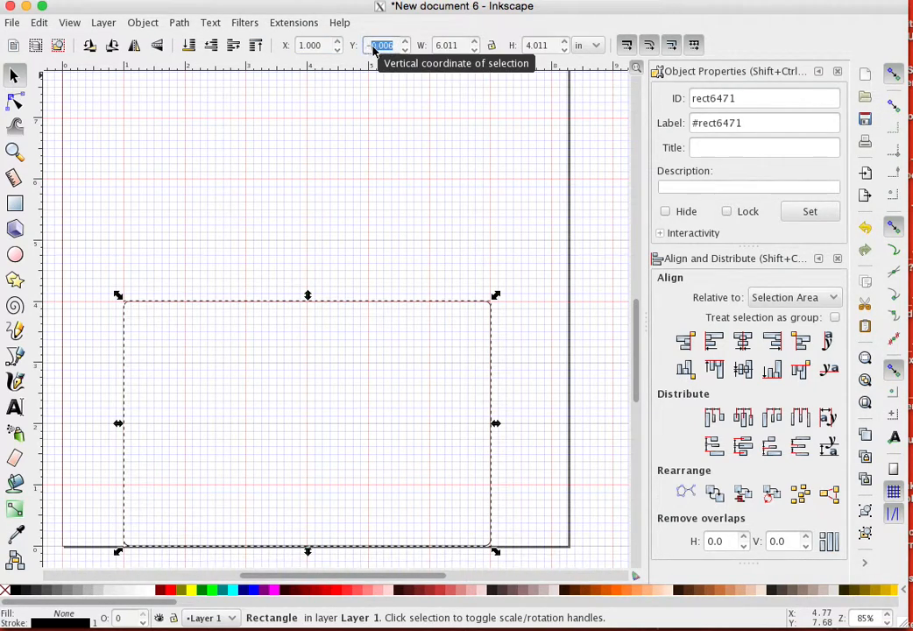
key("BackSpace")
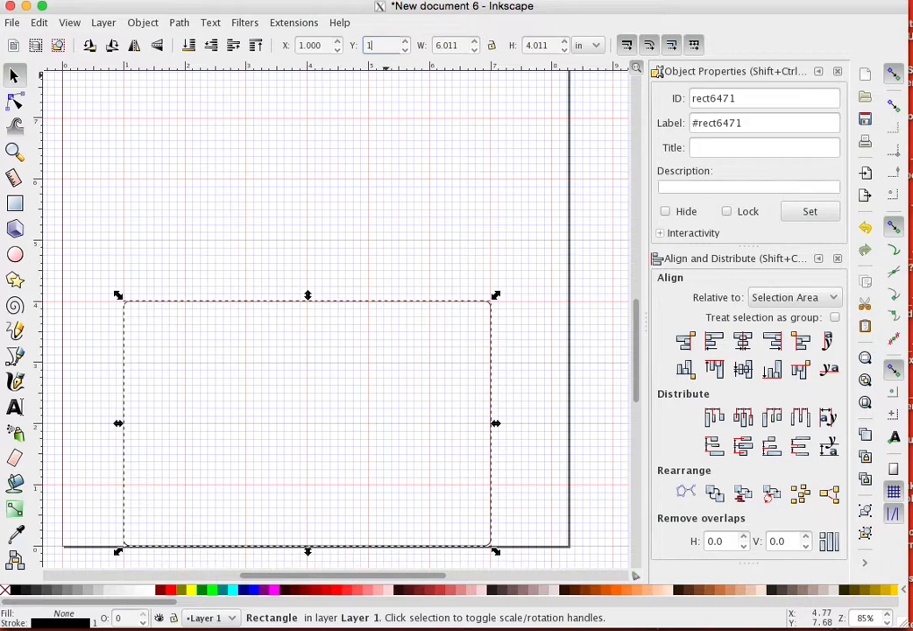
key("Tab")
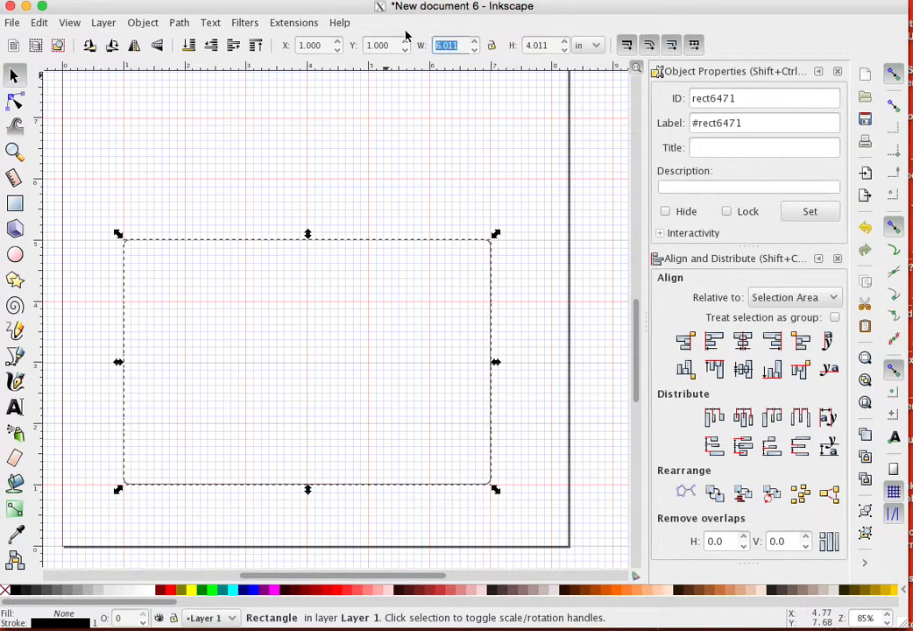
Set the selected rectangle's overall size to exactly 6 in wide and 4 in high.
left_click(461, 48)
key("BackSpace")
key("BackSpace")
left_click_drag(549, 46, 538, 47)
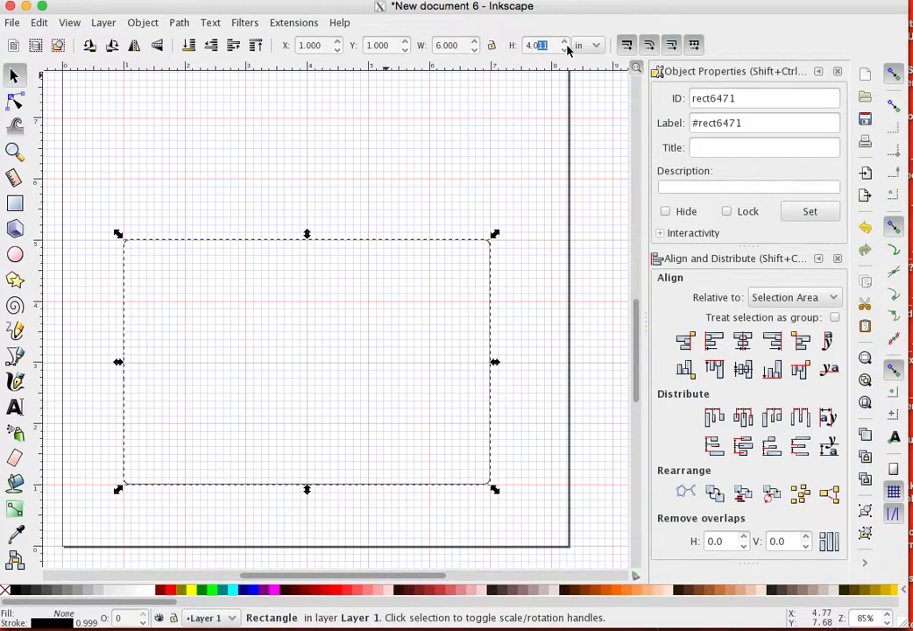
left_click(551, 46)
left_click_drag(550, 46, 533, 46)
type("0")
key("Return")
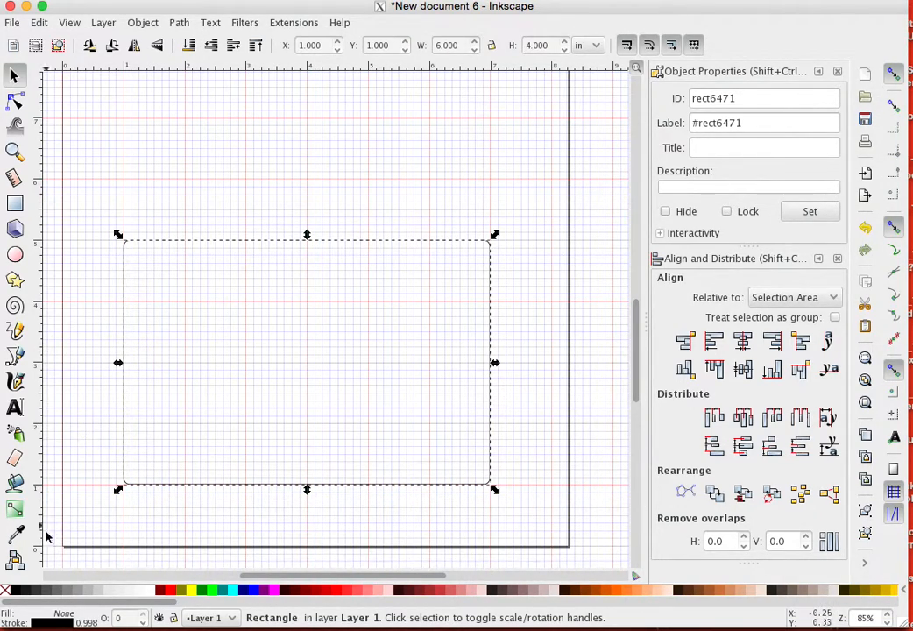
Display the rectangle's stroke paint settings and try stepping its opacity up and down in small increments.
left_click(49, 624)
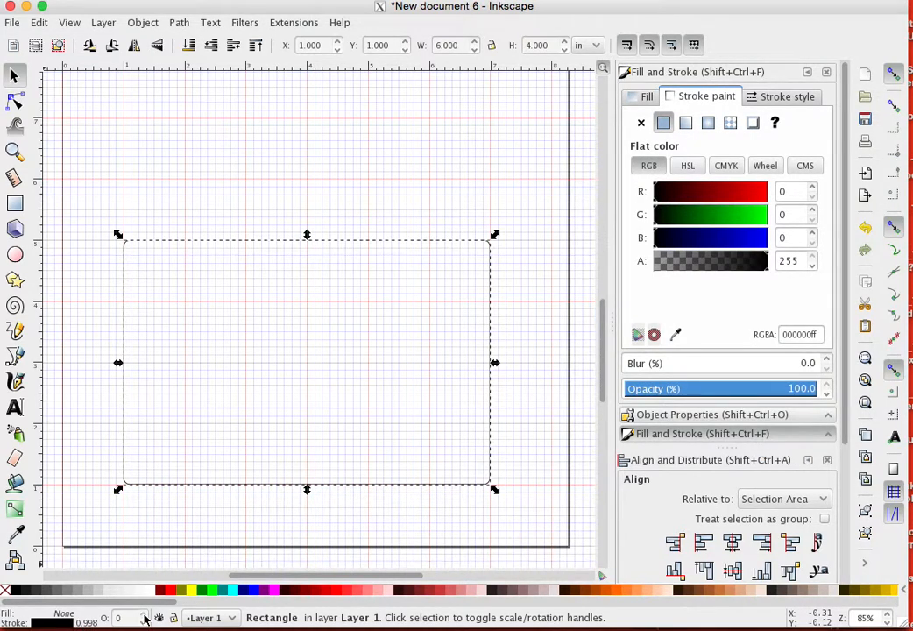
left_click(144, 616)
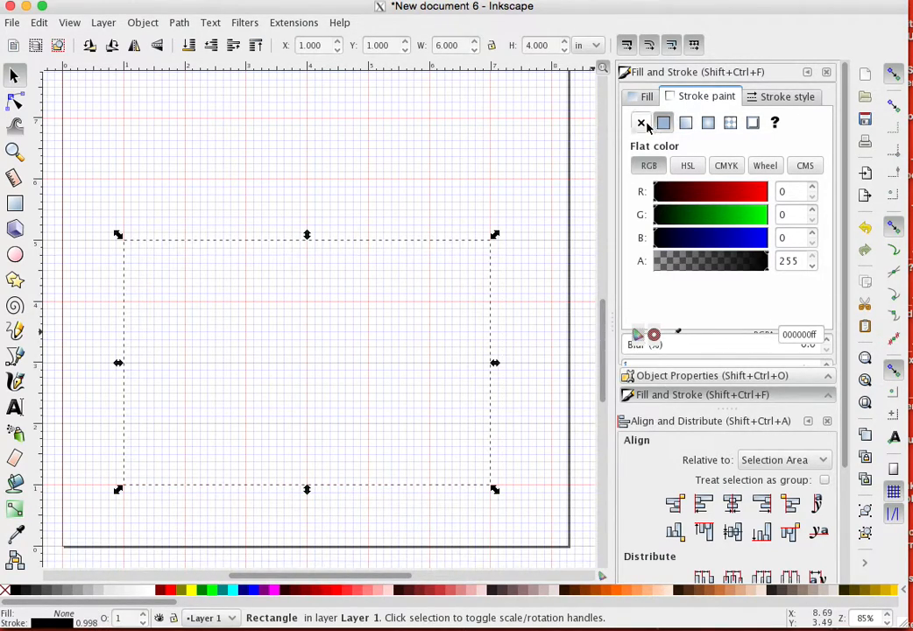
left_click(144, 614)
left_click(144, 615)
left_click(143, 621)
left_click(144, 621)
left_click(145, 615)
left_click(144, 615)
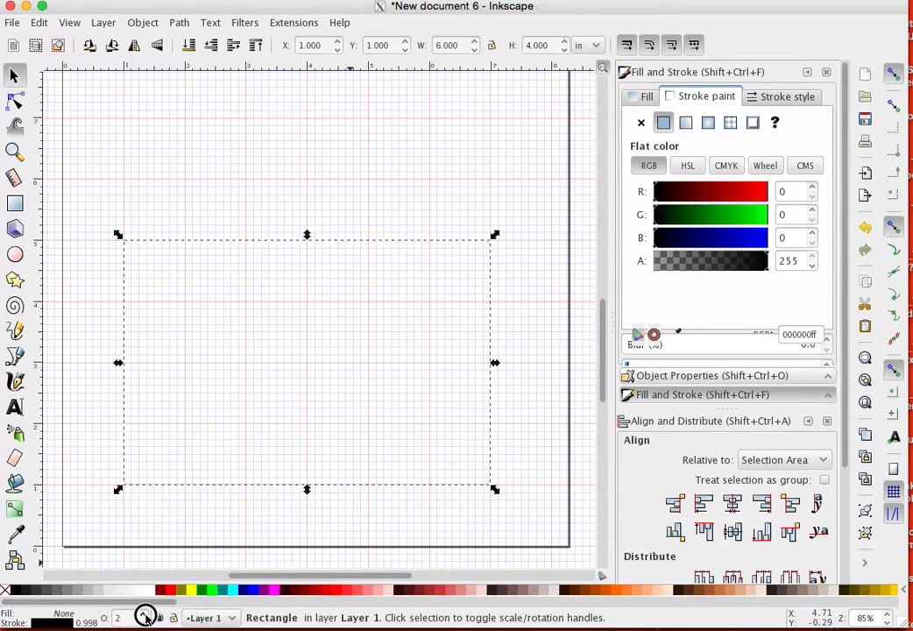
left_click(144, 615)
left_click(144, 616)
Set the rectangle's opacity to 100.
double_click(114, 618)
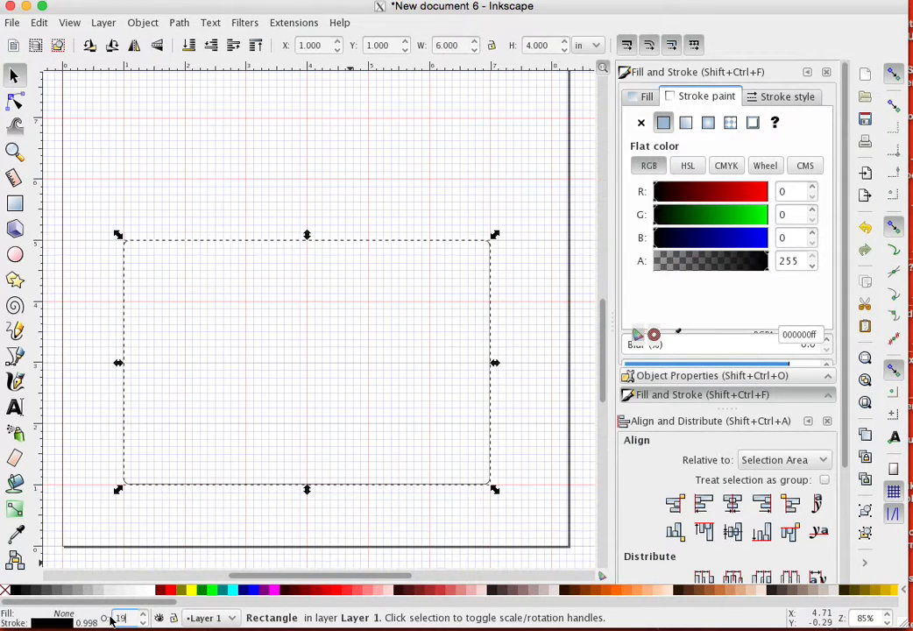
type("100")
key("Return")
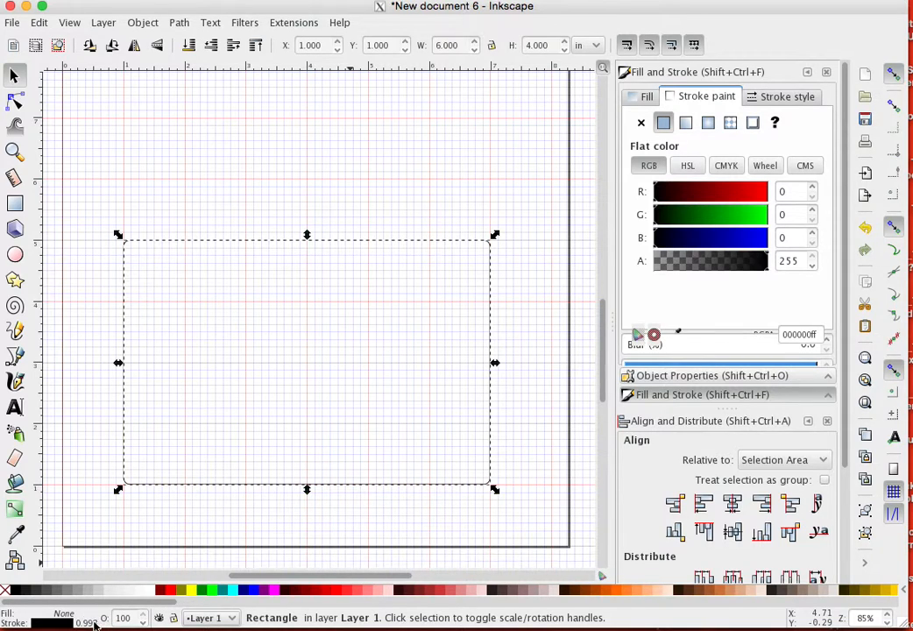
Change the rectangle's stroke width unit to px and set the width to 1 px.
left_click(94, 624)
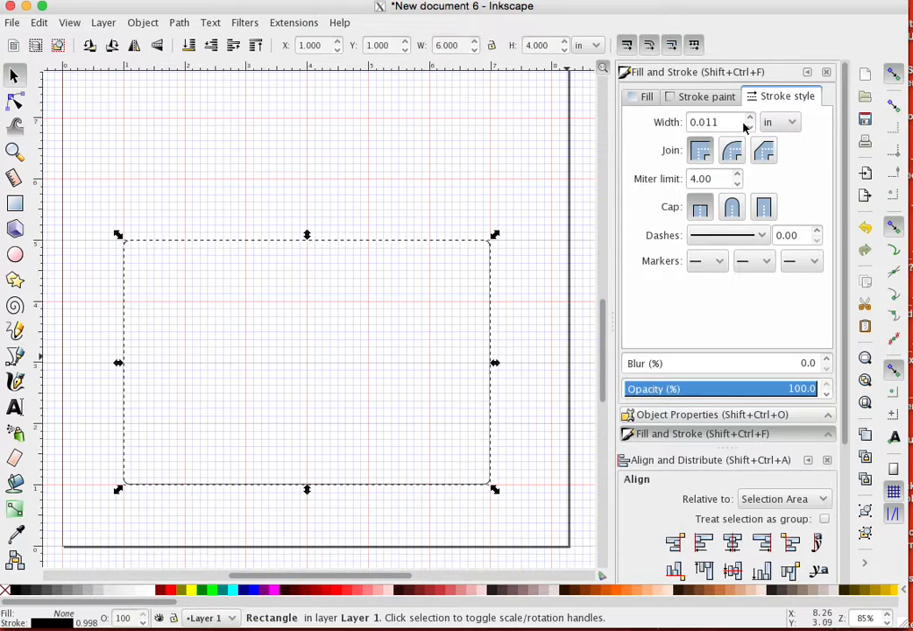
left_click(782, 122)
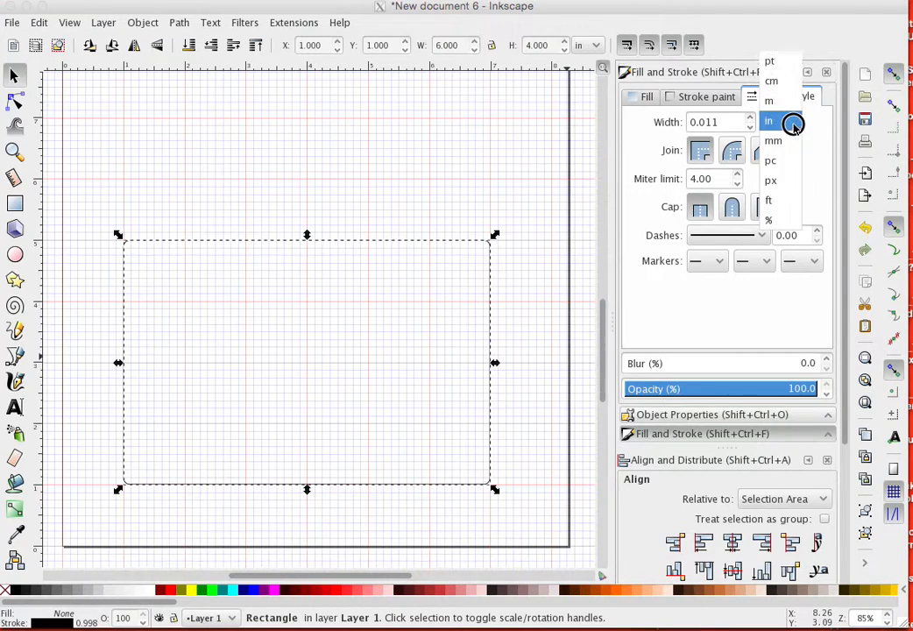
left_click(782, 179)
left_click_drag(725, 124, 687, 124)
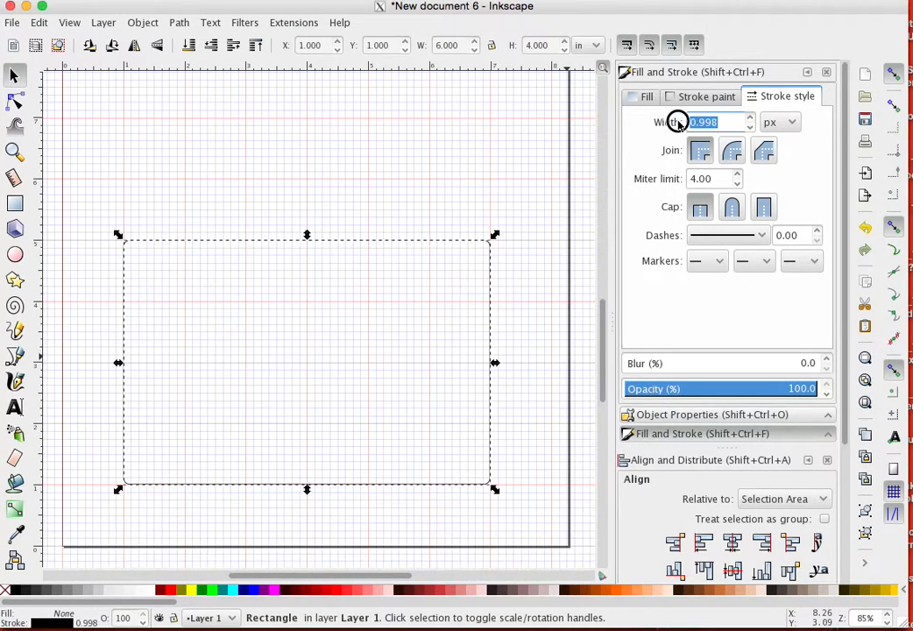
type("1")
key("Return")
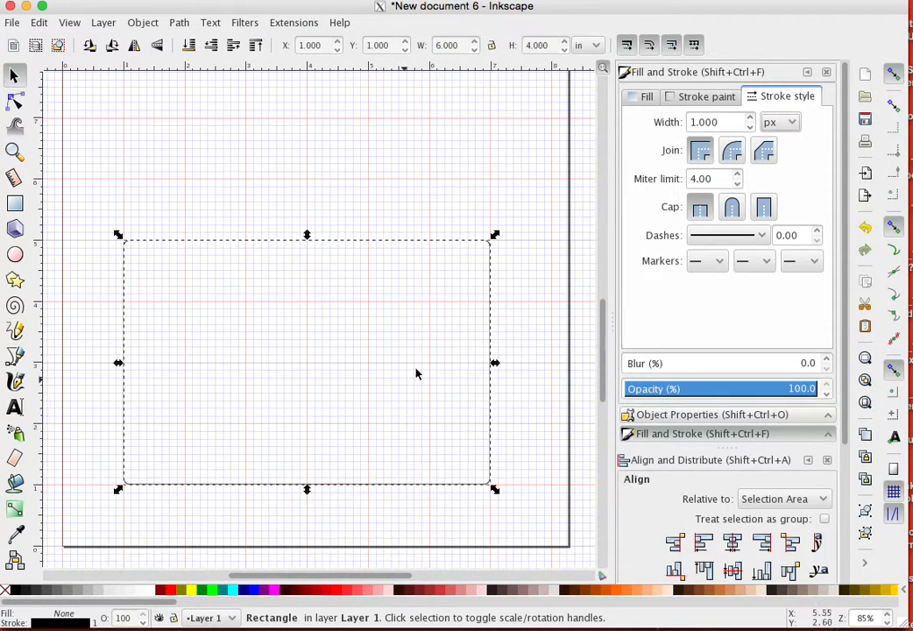
Try a flat black fill on the rectangle and remove the fill again.
left_click(646, 97)
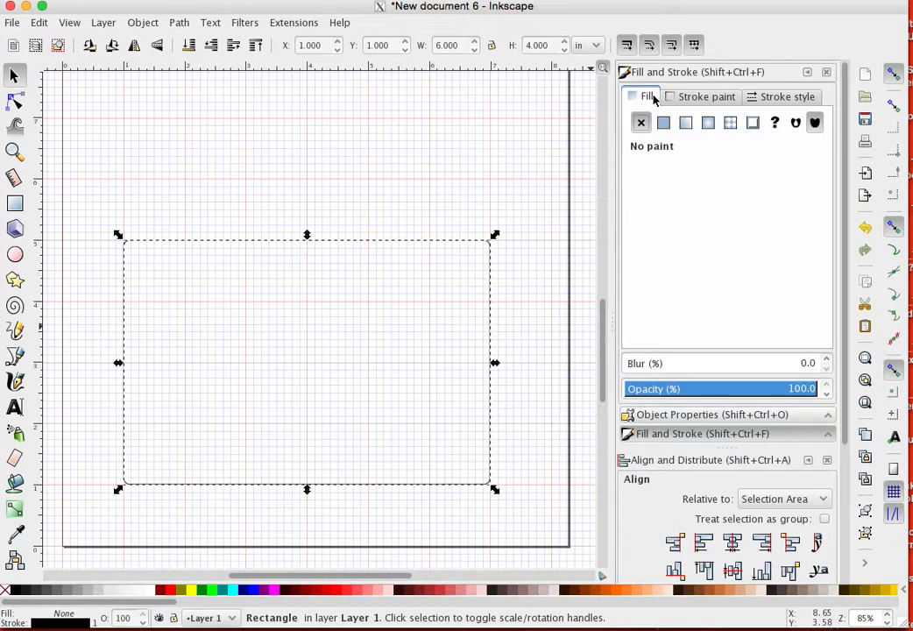
left_click(663, 123)
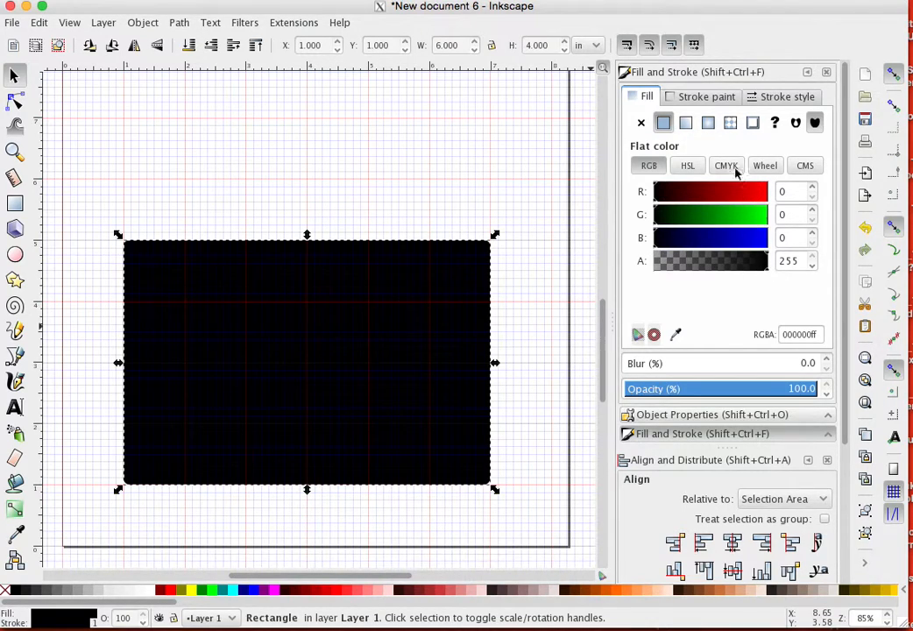
left_click(640, 124)
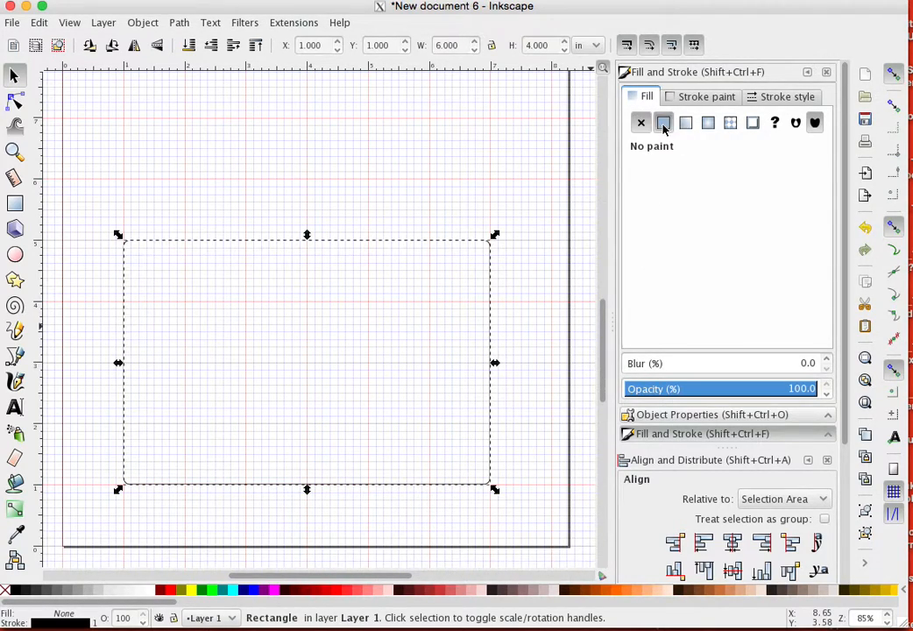
left_click(663, 125)
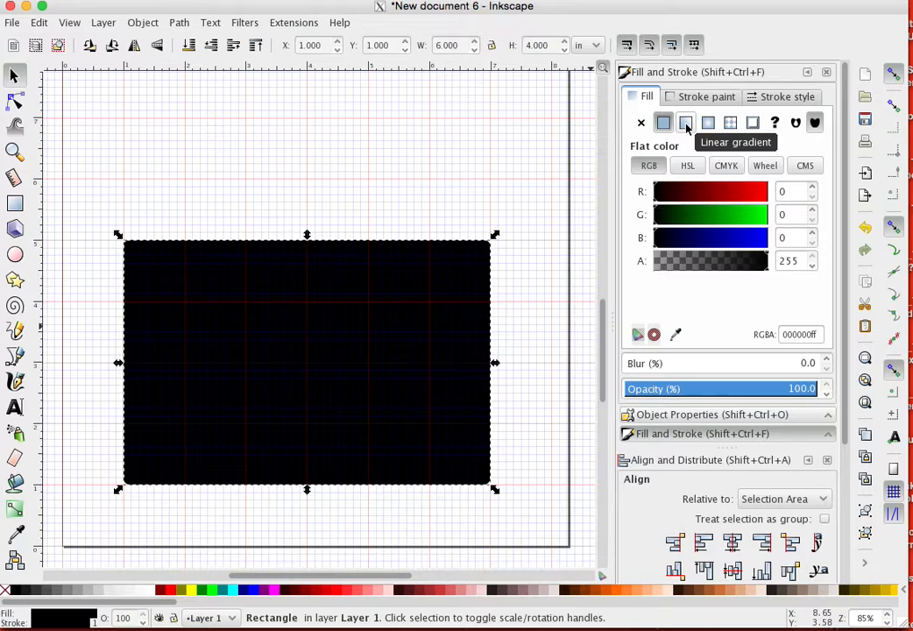
left_click(640, 124)
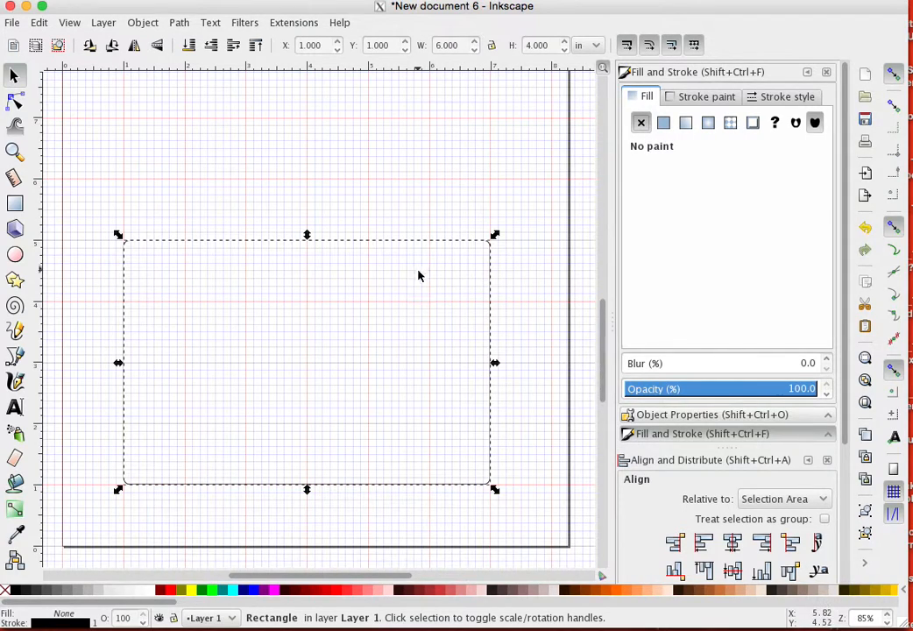
Try a red stroke and no stroke on the rectangle, and return it to flat black.
left_click(699, 99)
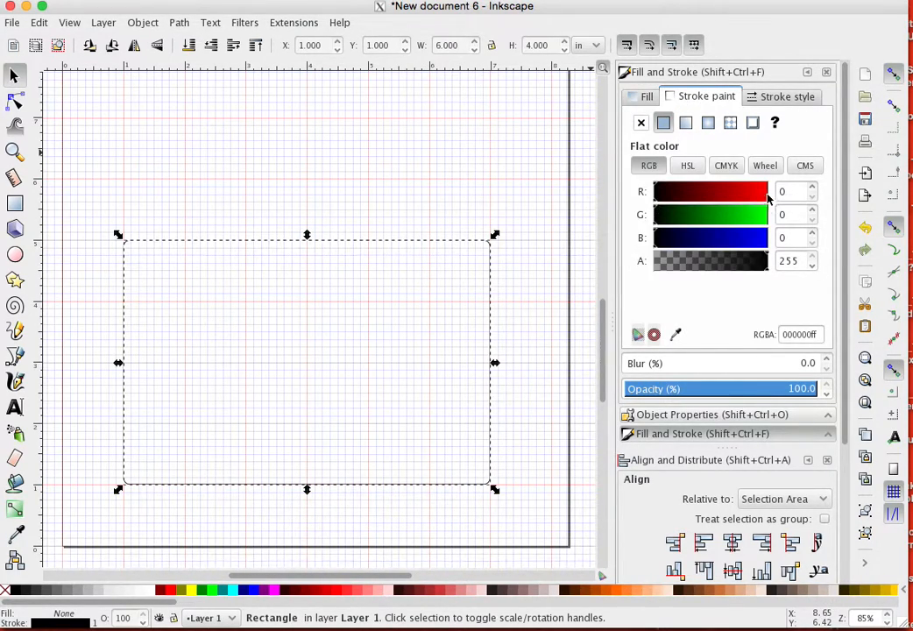
left_click(767, 198)
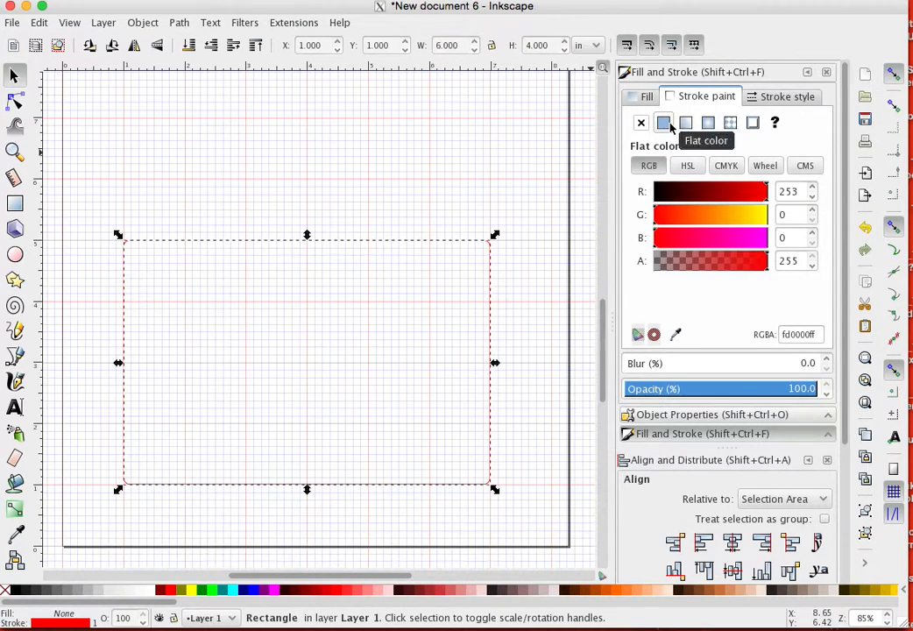
left_click(641, 124)
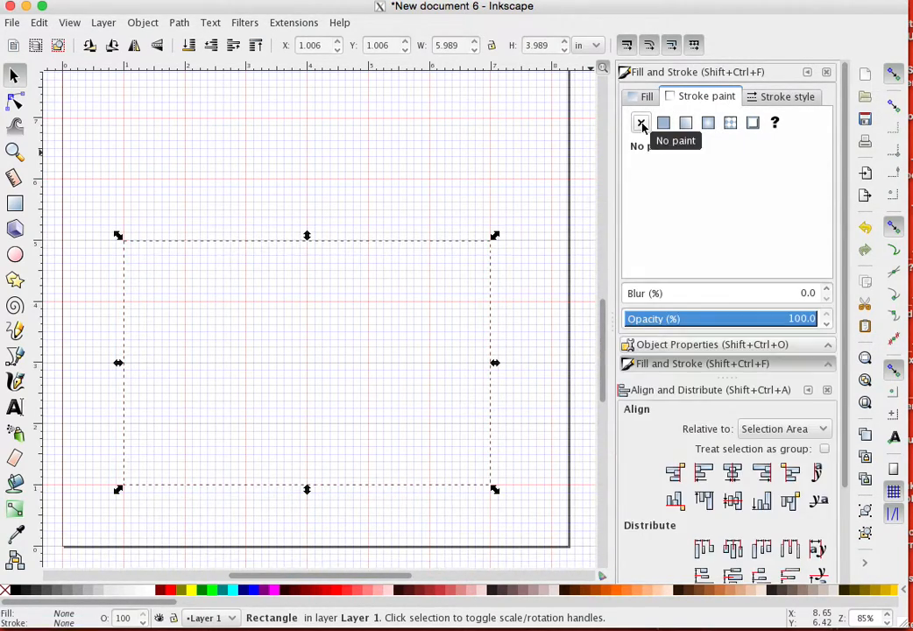
left_click(662, 124)
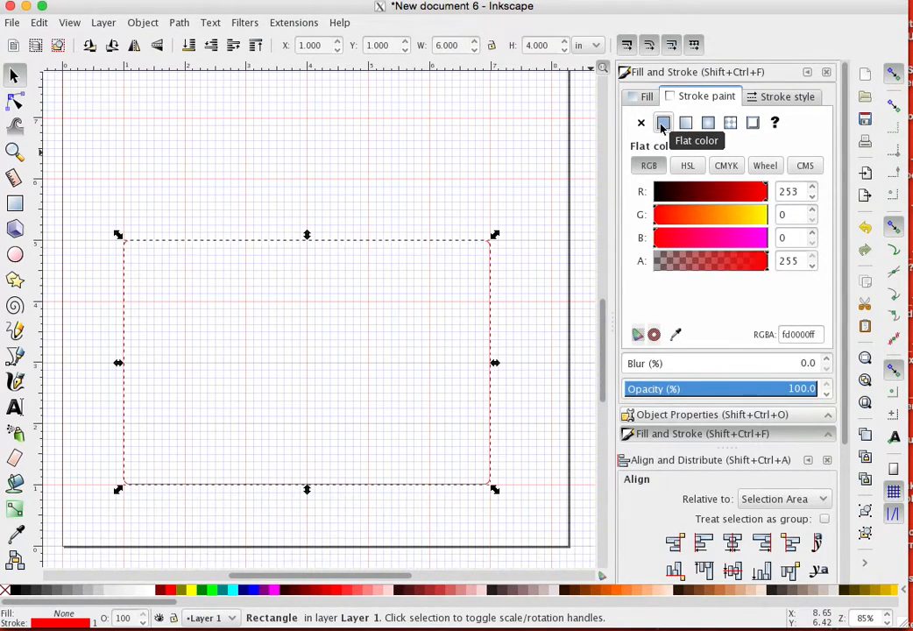
left_click(657, 194)
left_click(650, 184)
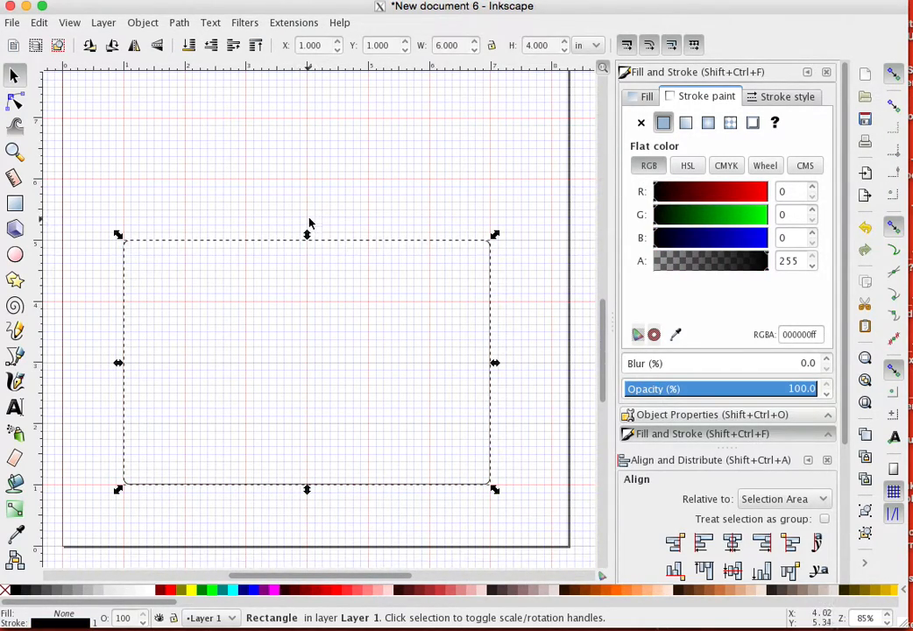
Add the text TAMUCC inside the upper part of the rounded rectangle.
left_click(15, 407)
left_click(186, 331)
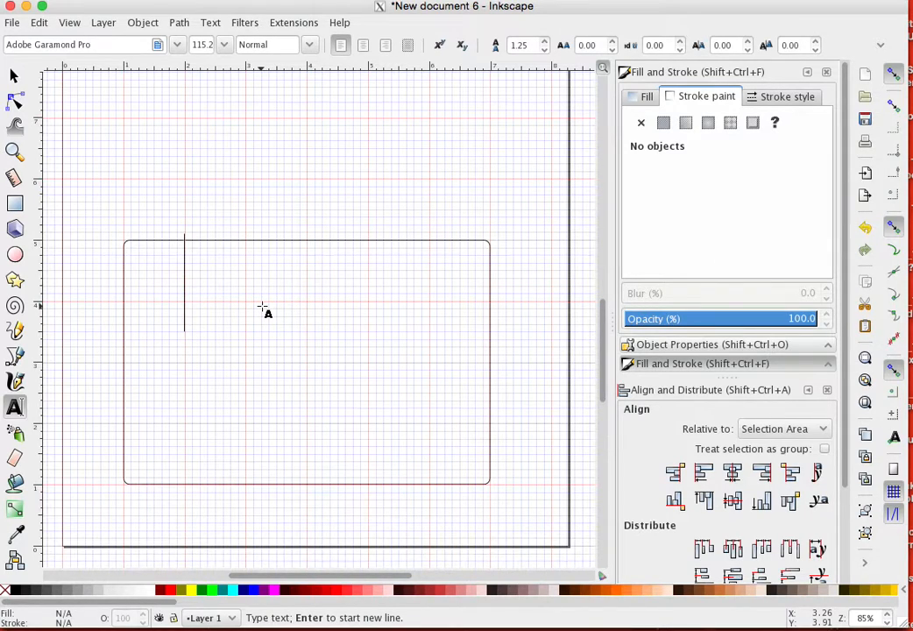
type("TAM")
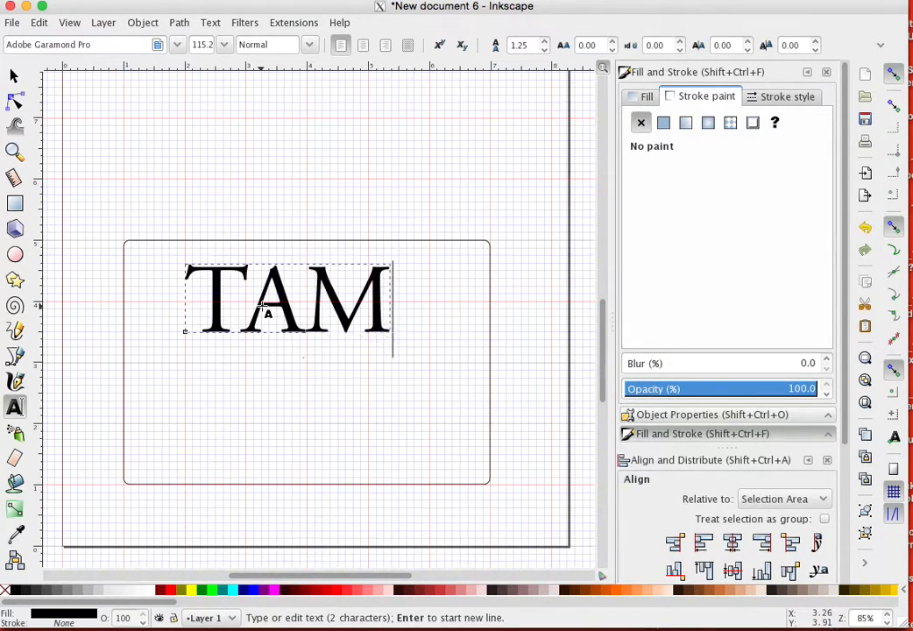
type("UCC")
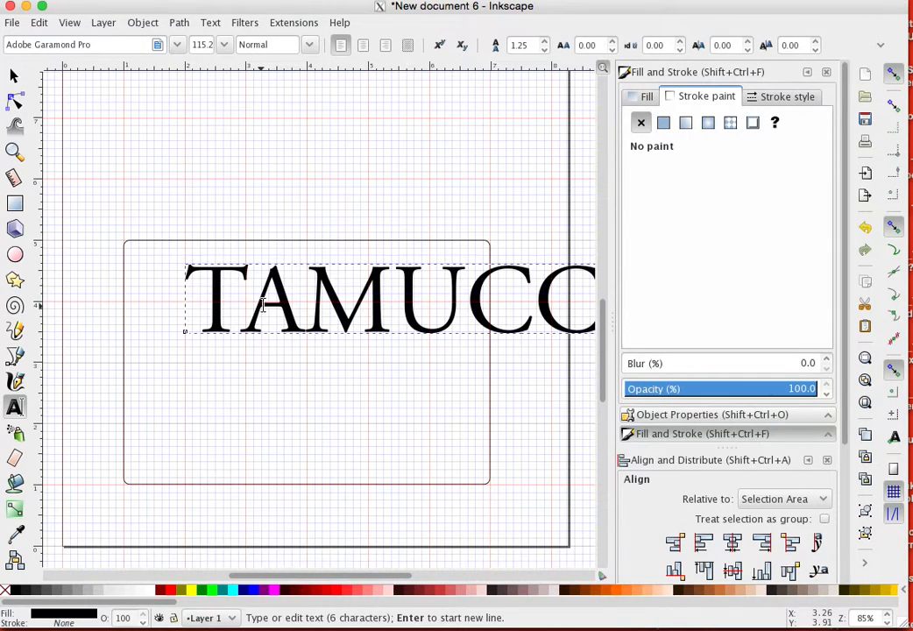
Format the whole TAMUCC text in the sans-serif font at size 72.
left_click_drag(187, 308, 592, 305)
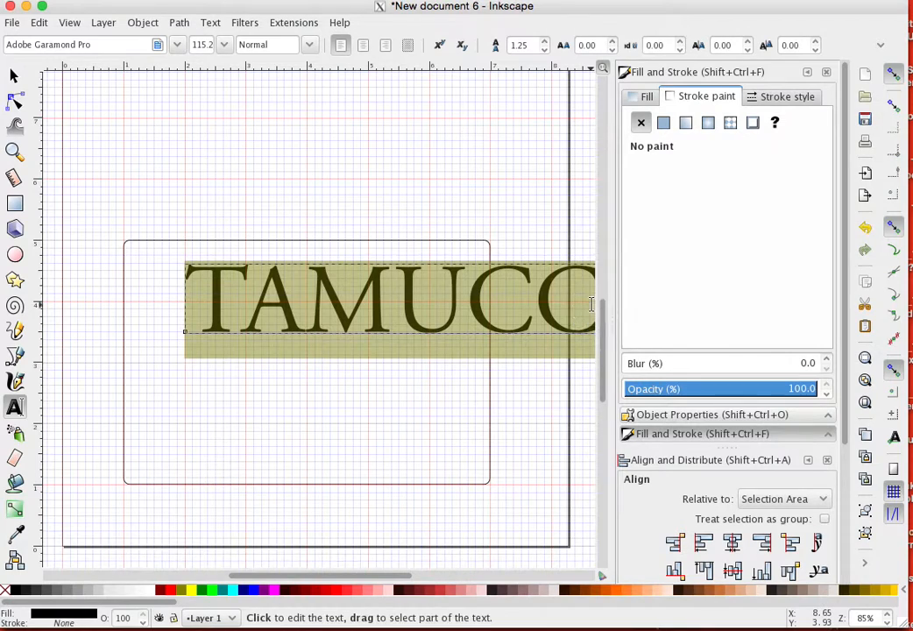
left_click(224, 45)
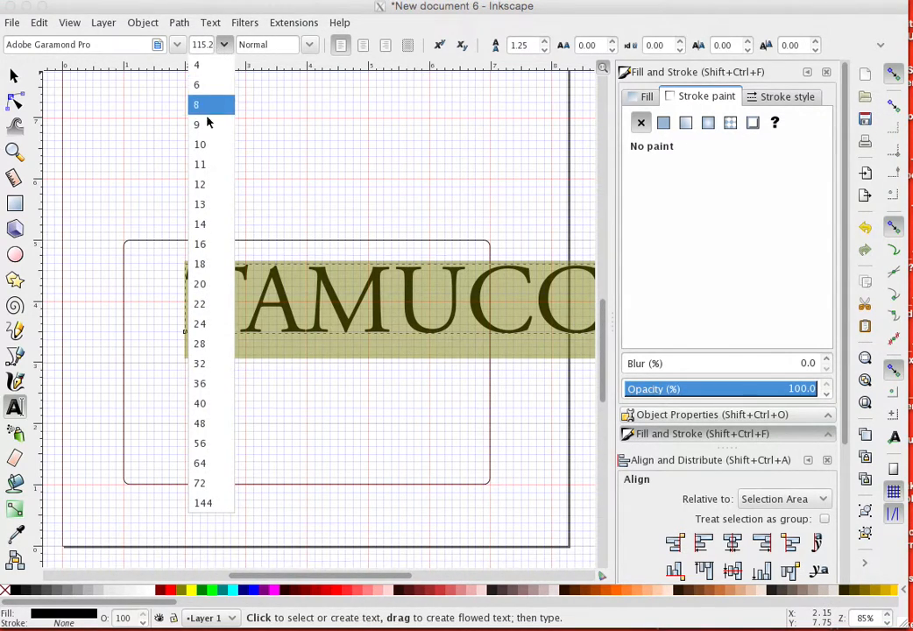
left_click(201, 442)
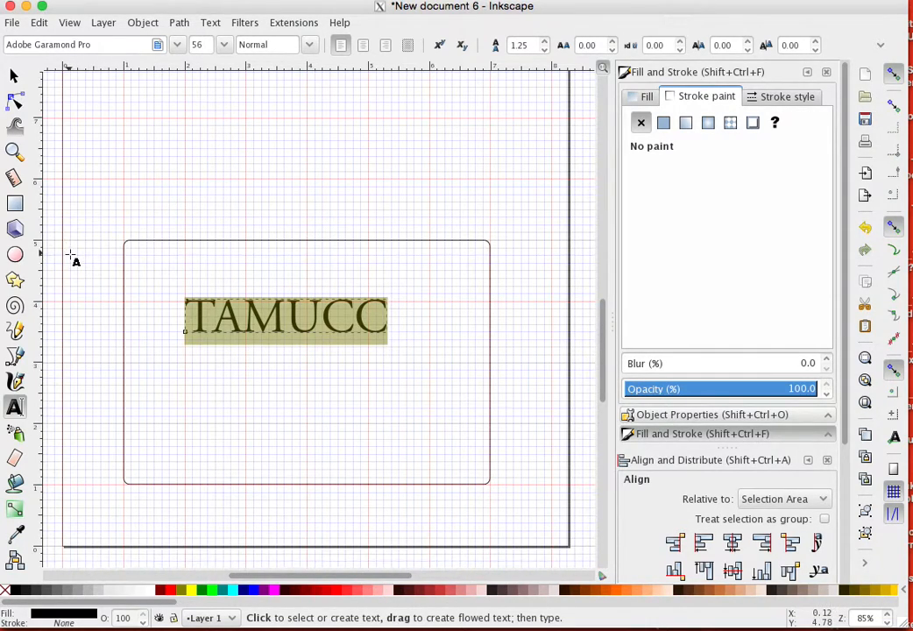
left_click(175, 45)
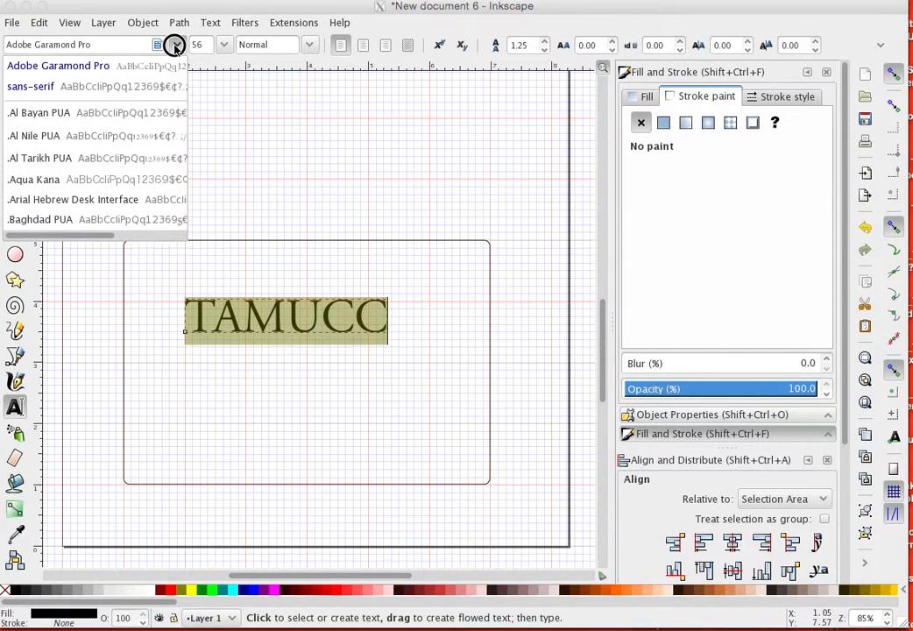
left_click(41, 87)
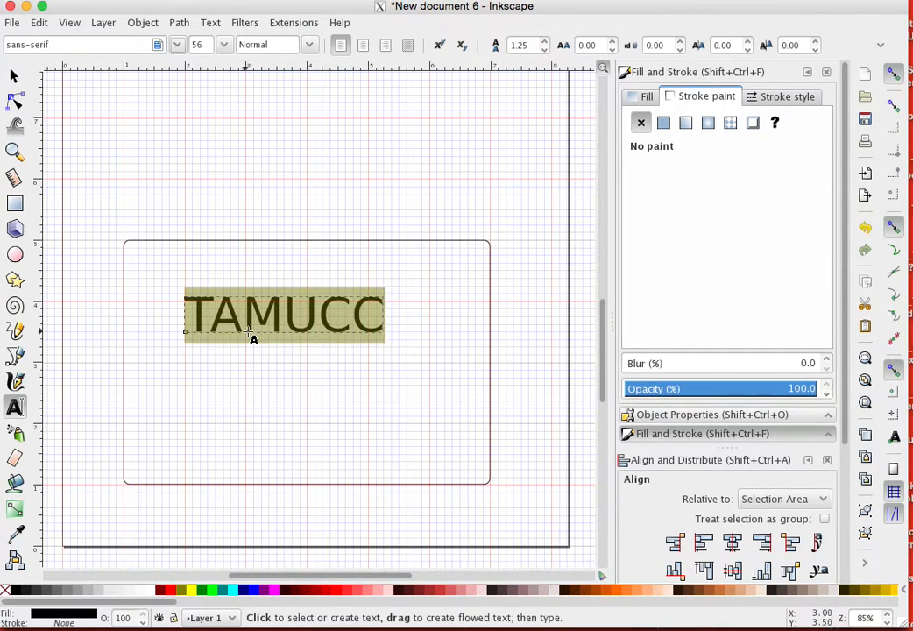
left_click(224, 43)
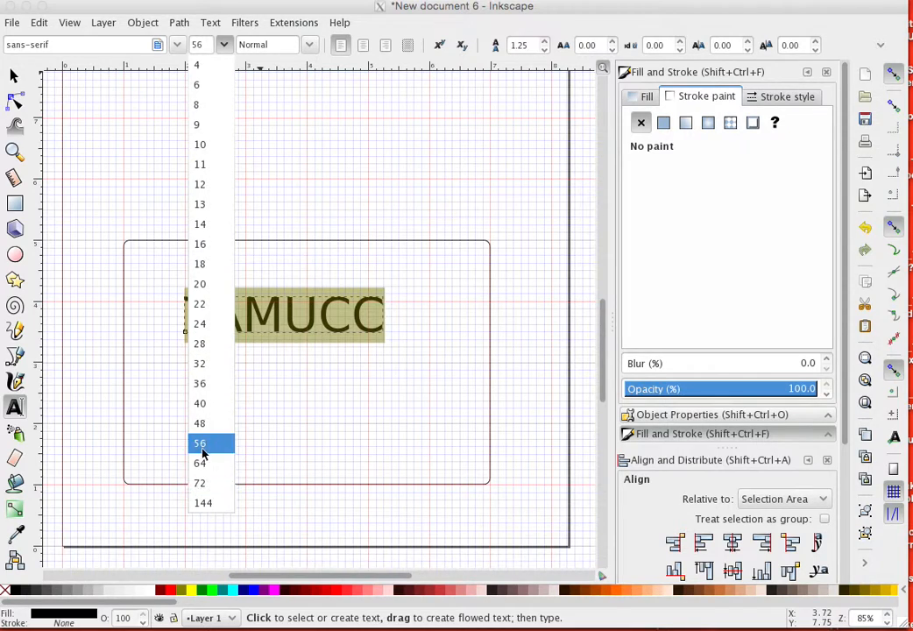
left_click(198, 484)
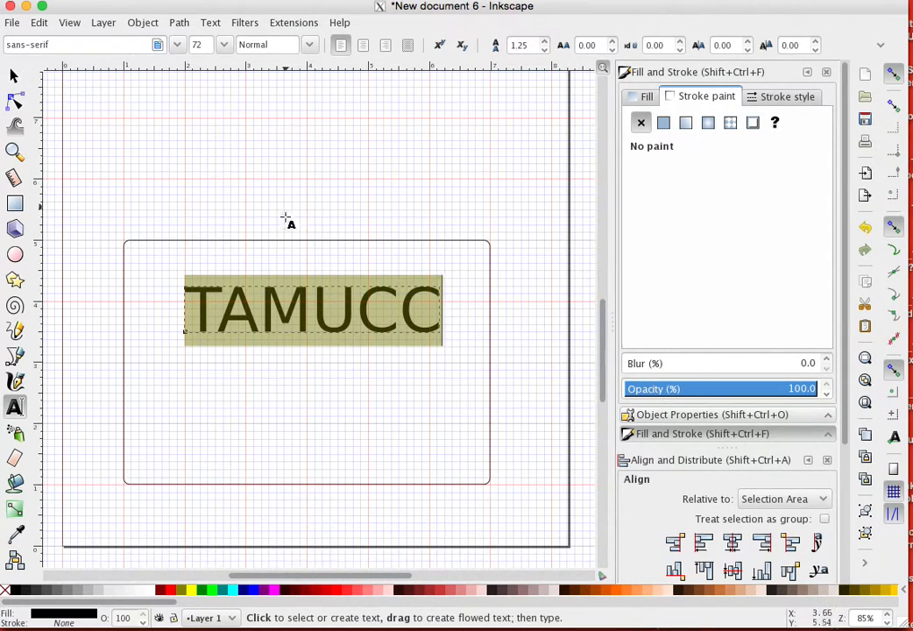
Center the TAMUCC text on the rectangle along both the vertical and horizontal axes.
left_click(13, 77)
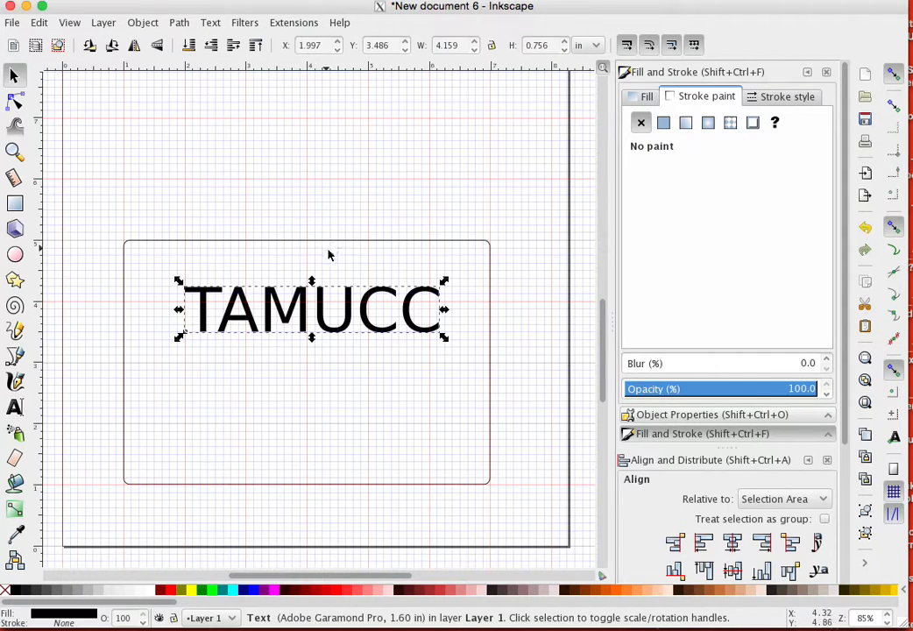
left_click(330, 242, "shift")
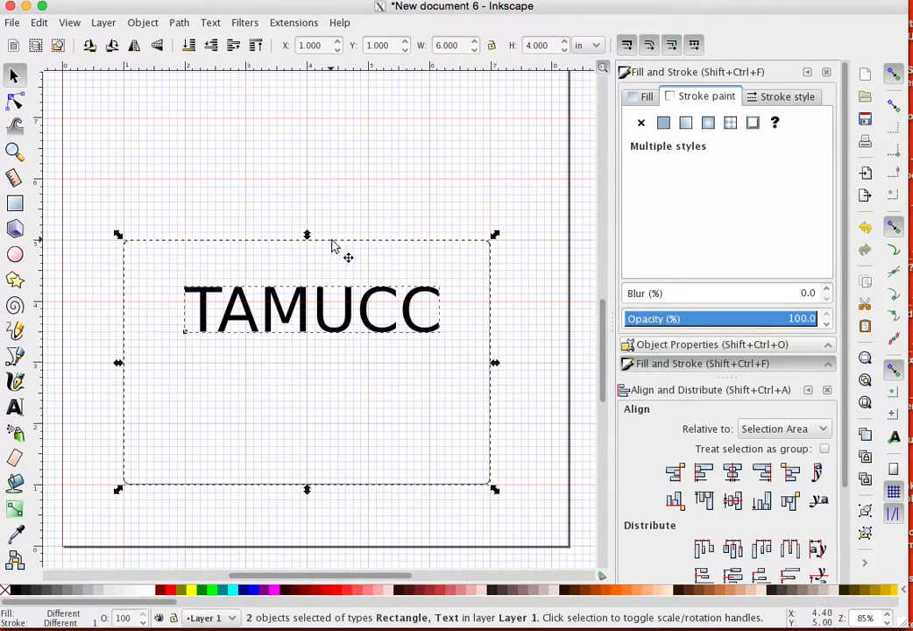
left_click(733, 474)
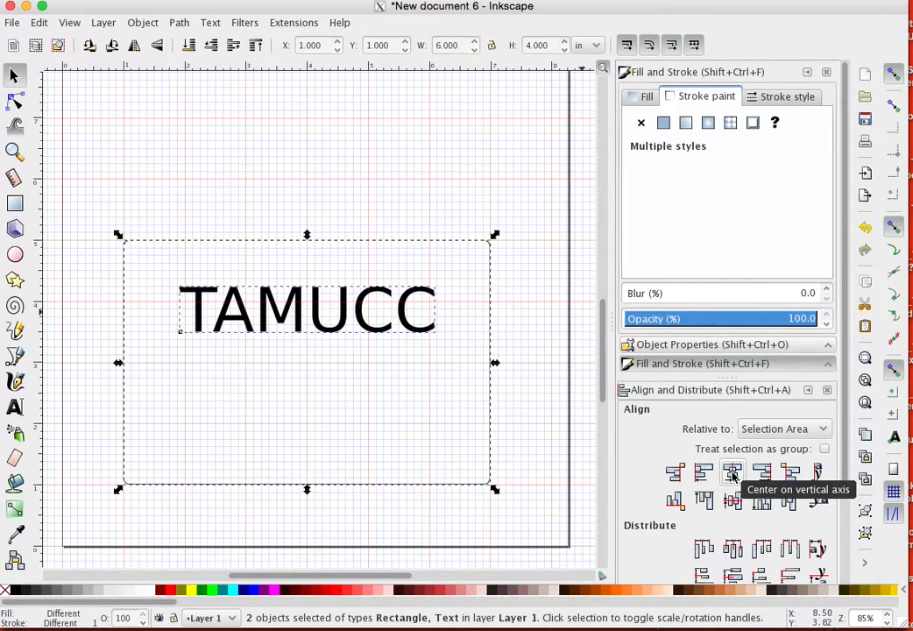
left_click(732, 499)
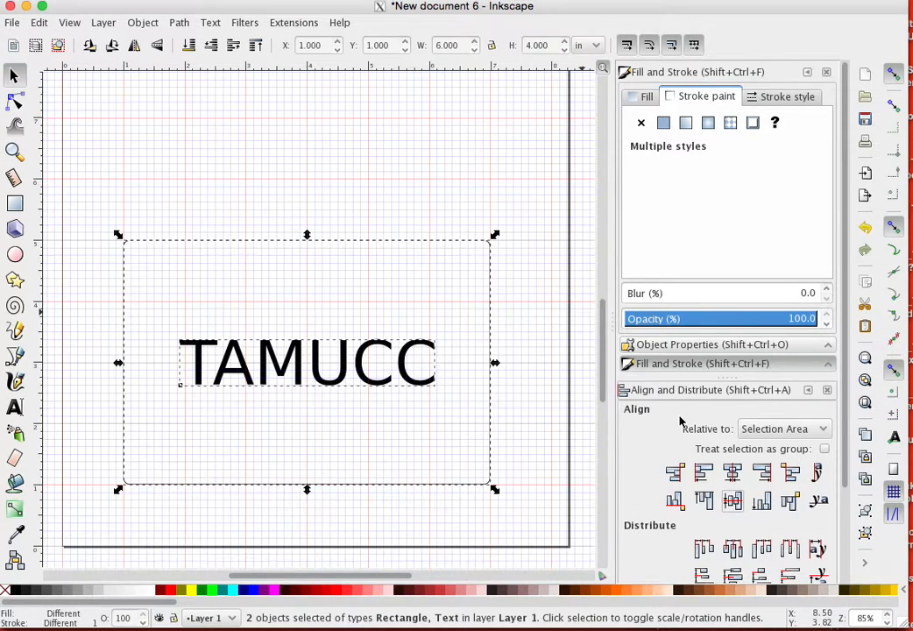
Convert only the TAMUCC text object to paths.
left_click(372, 330)
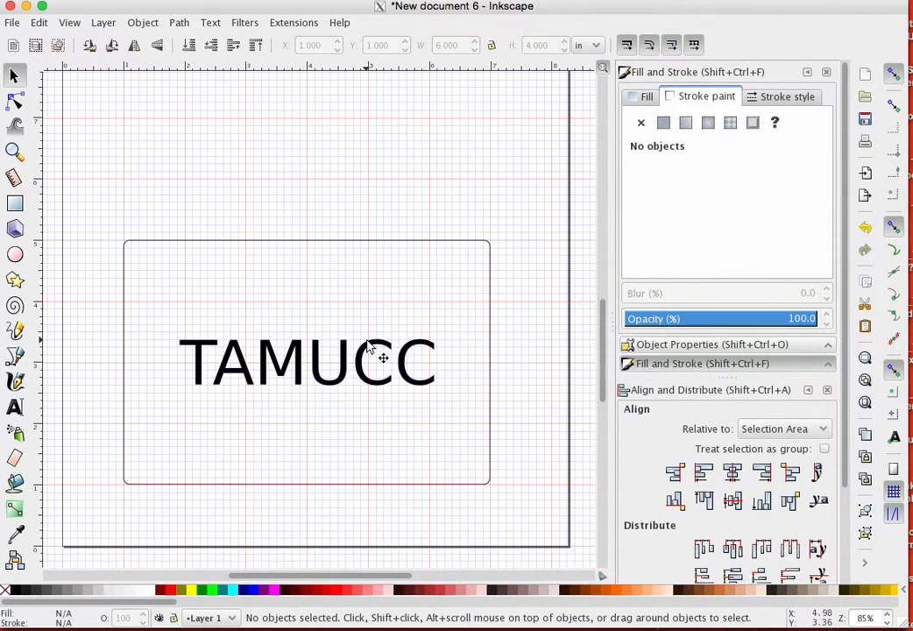
left_click(385, 357)
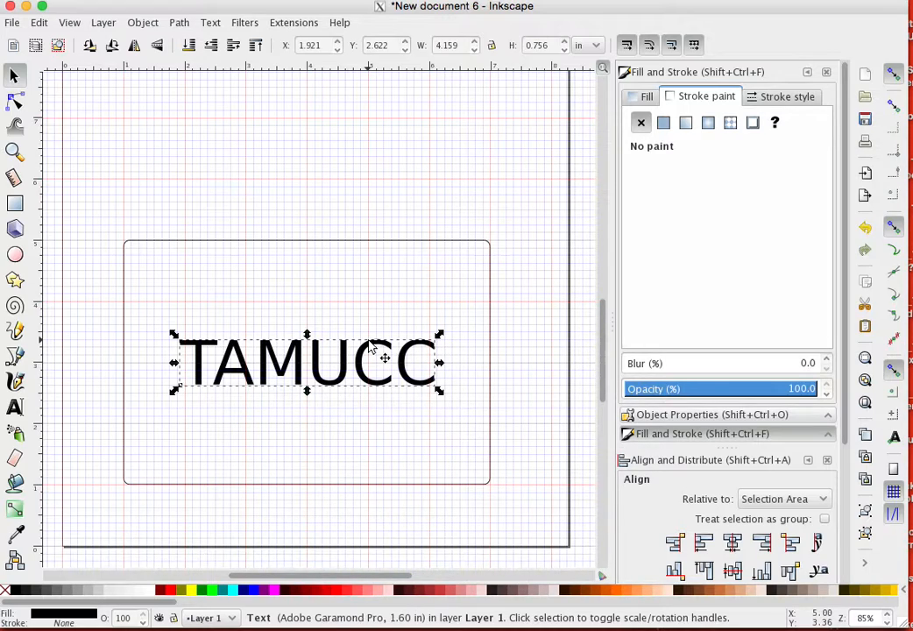
left_click_drag(182, 26, 182, 41)
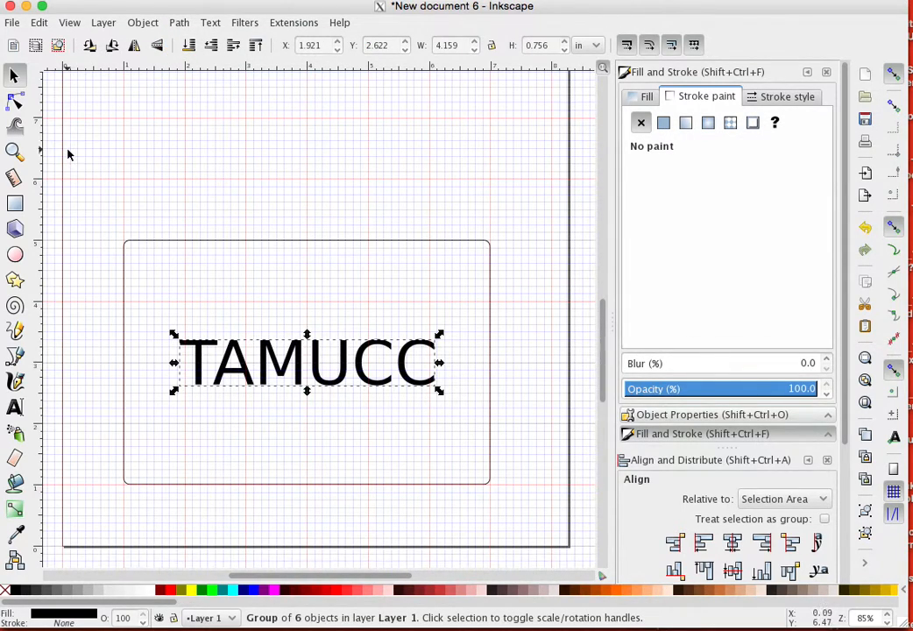
Reshape the letter U by moving its top inner corner node to the middle of the opening, about X 4.333, Y 3.365 in.
left_click(14, 101)
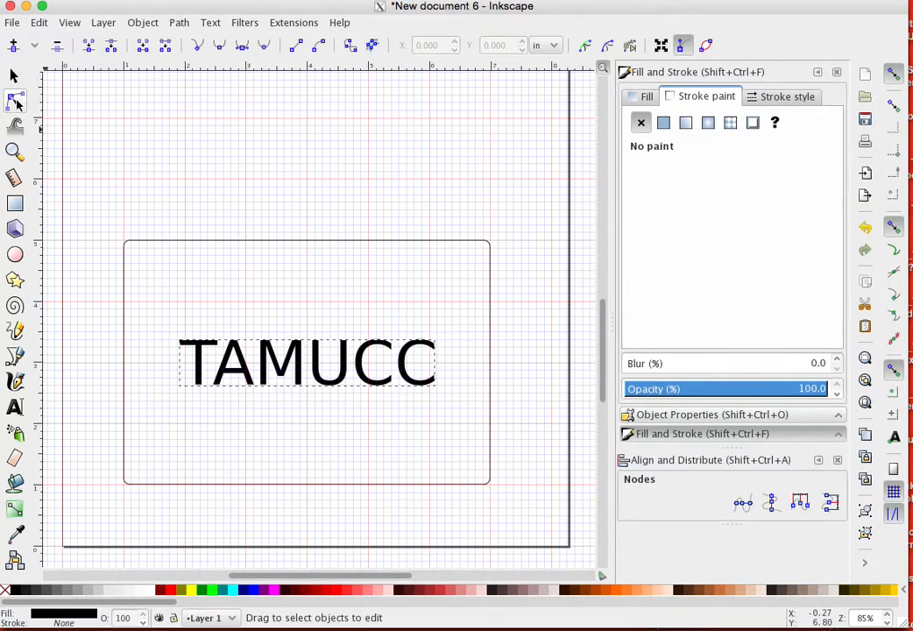
left_click(348, 372)
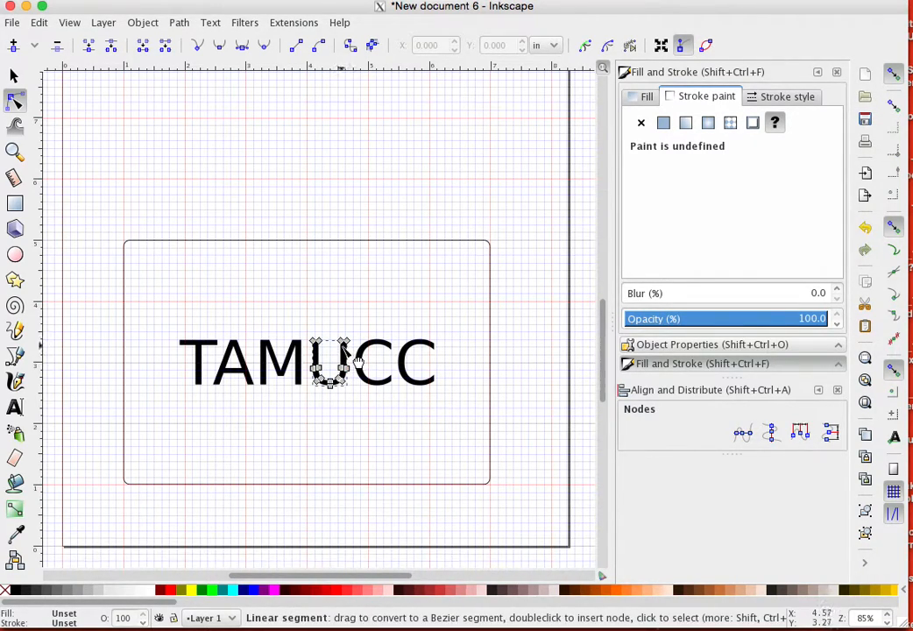
left_click_drag(347, 343, 328, 342)
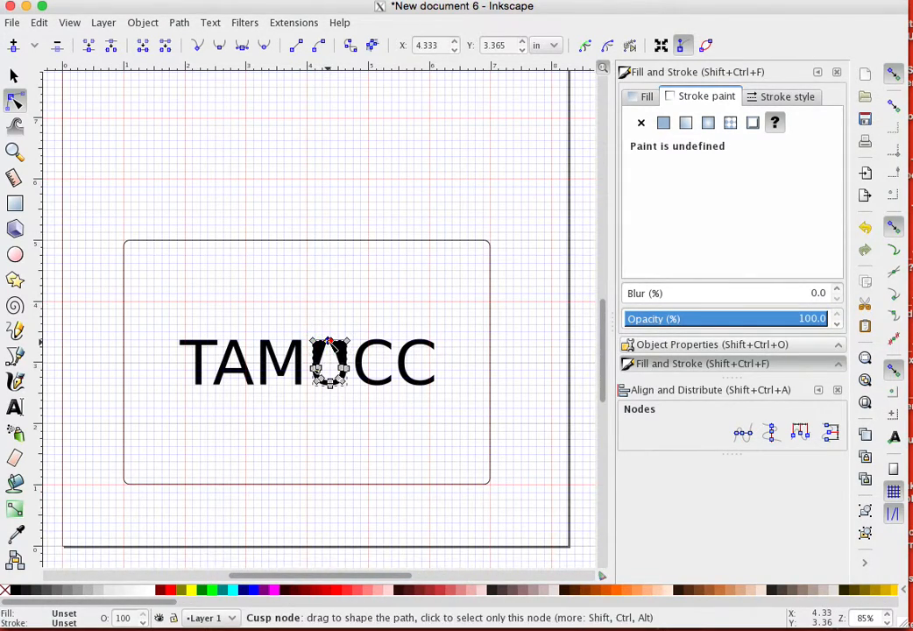
left_click(350, 309)
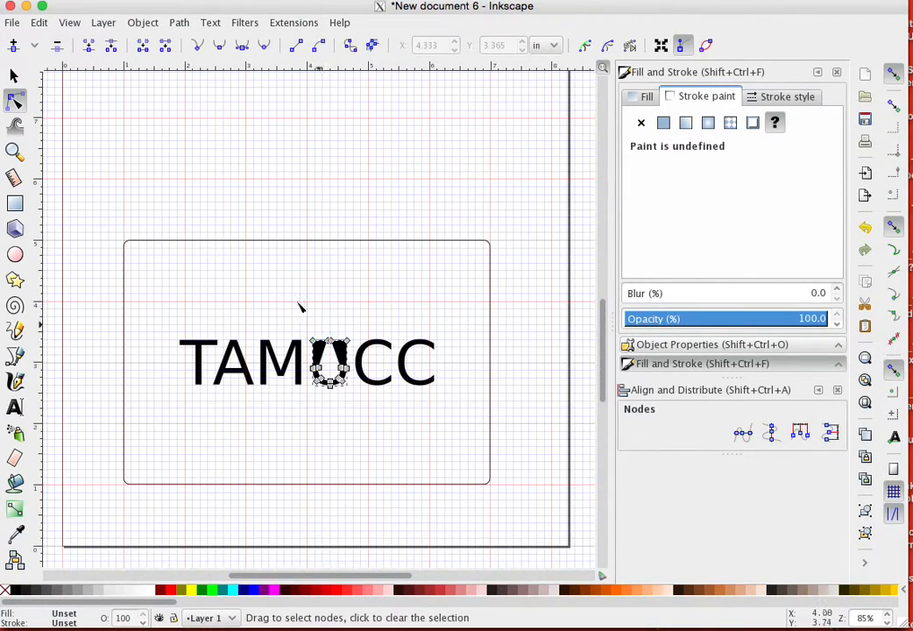
left_click(14, 77)
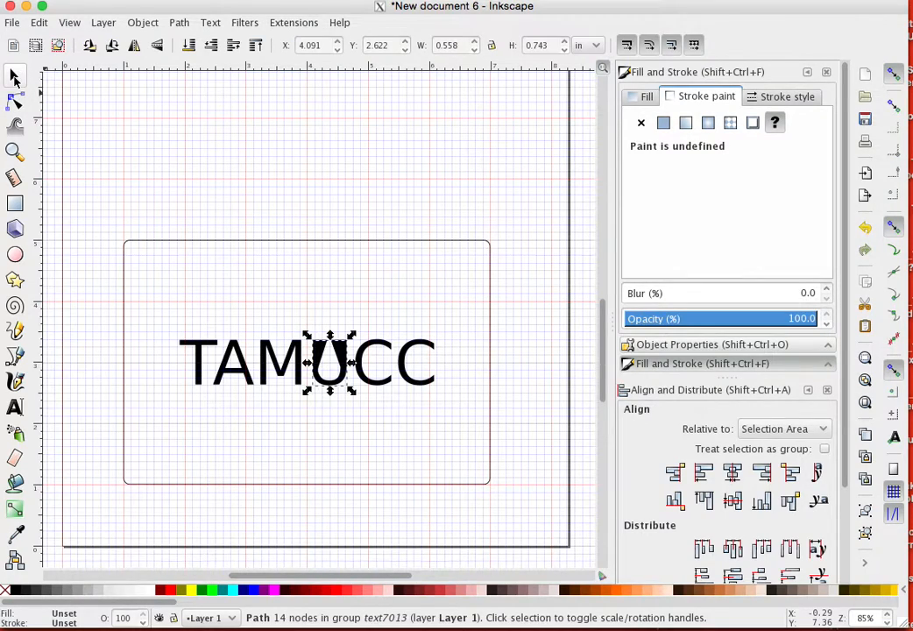
left_click(249, 283)
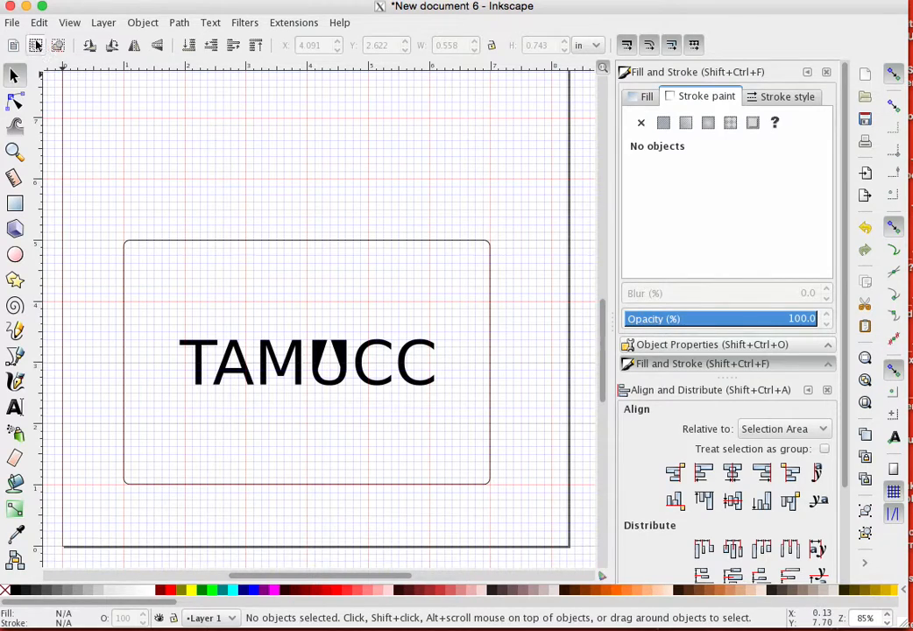
Start saving the document as a new file with Plain SVG as the file type.
left_click(12, 24)
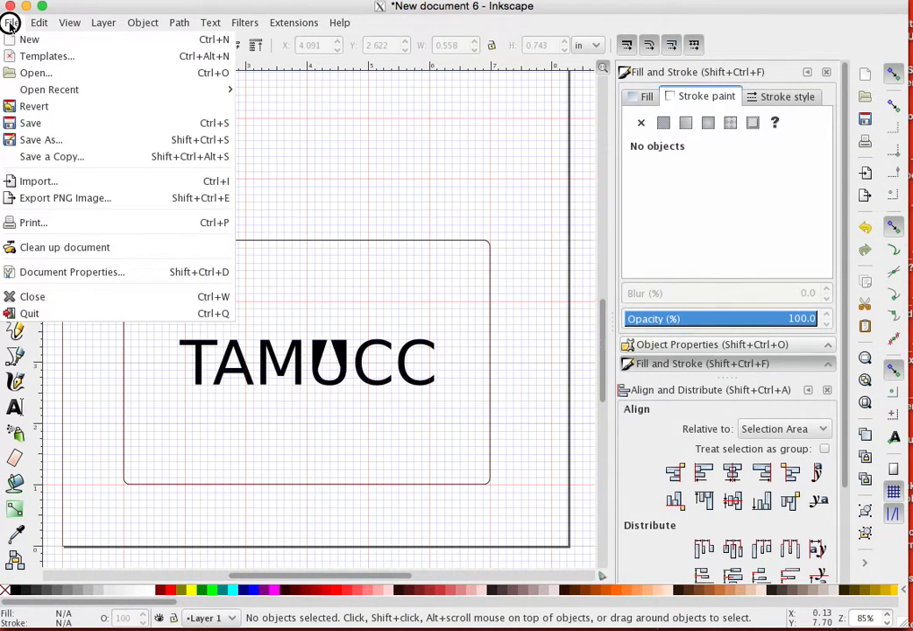
left_click(44, 142)
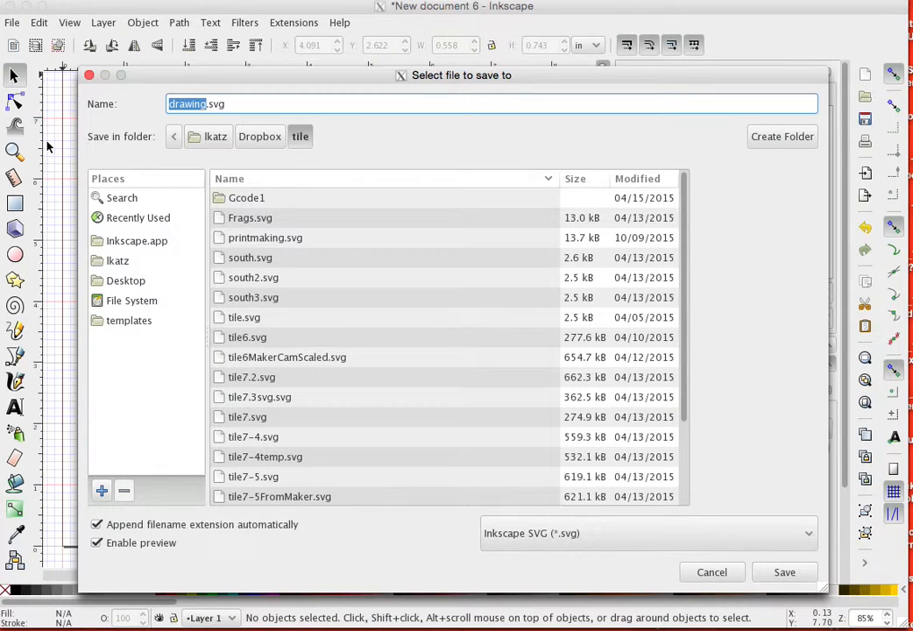
left_click(806, 539)
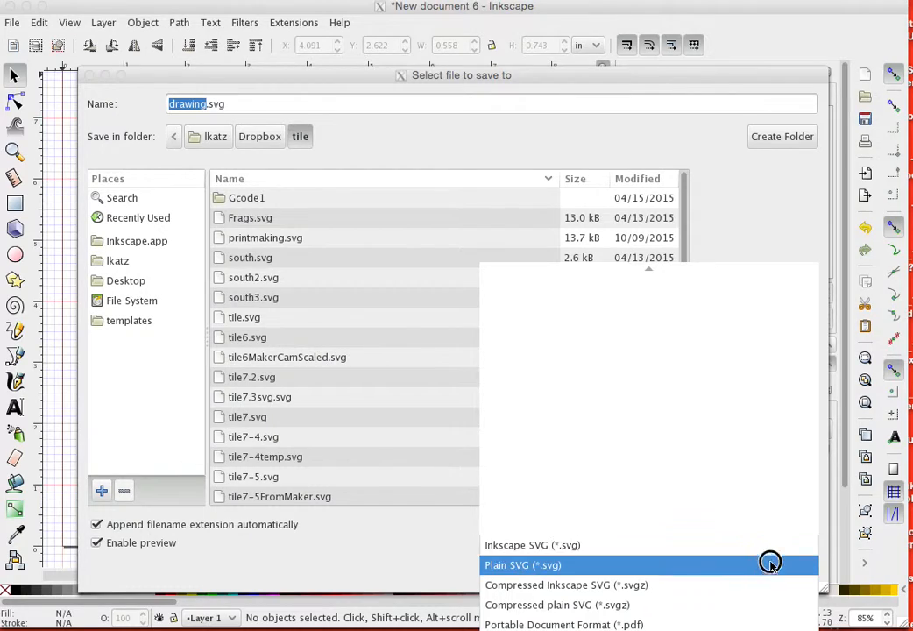
left_click(505, 566)
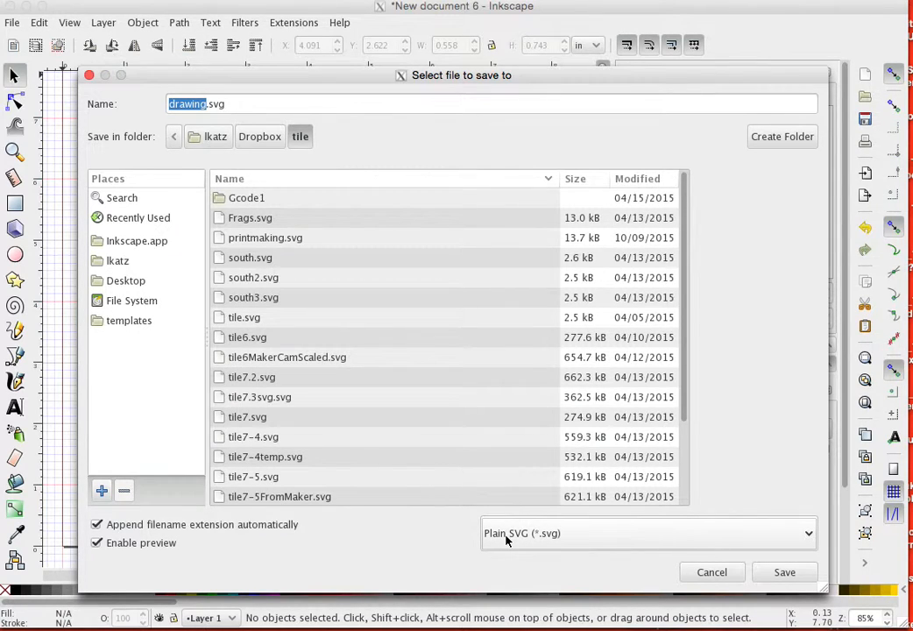
mouse_move(317, 78)
left_mouse_down()
mouse_move(699, 102)
mouse_move(658, 163)
mouse_move(386, 88)
mouse_move(589, 87)
mouse_move(299, 75)
mouse_move(244, 53)
left_mouse_up()
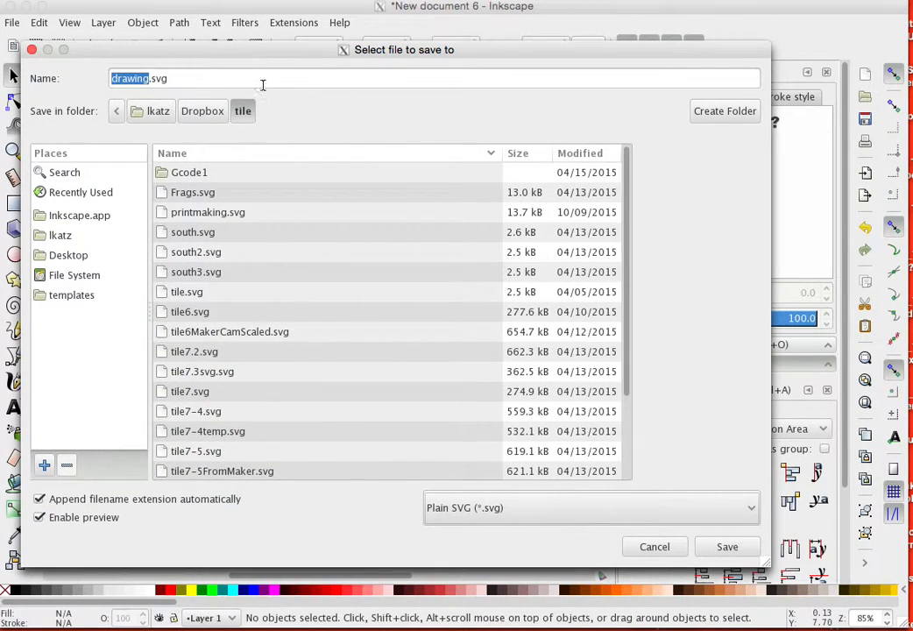
Replace the default file name with the author's full name followed by INtoeasel, keeping the .svg extension.
left_click(152, 78)
left_click_drag(151, 78, 109, 80)
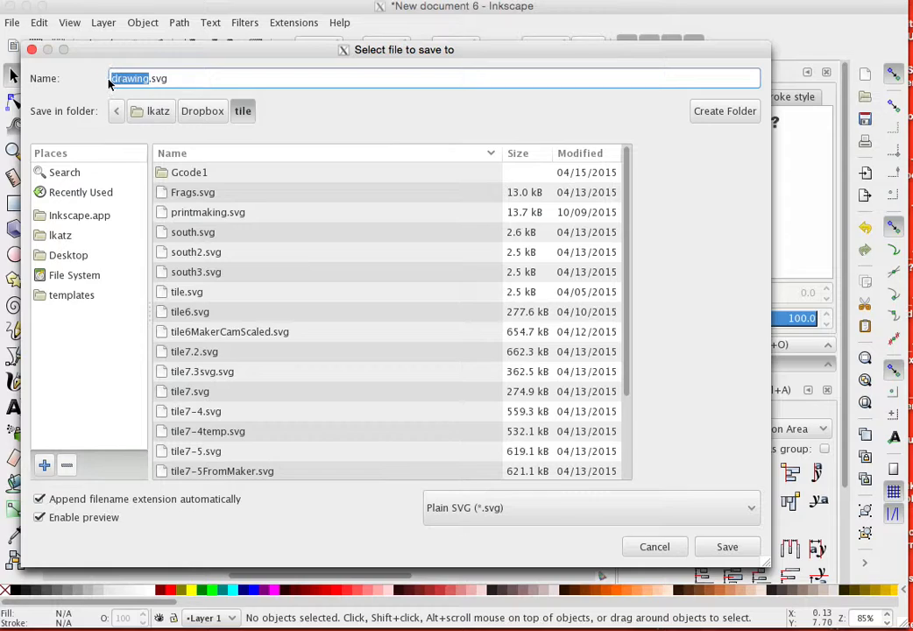
type("lOUISkATZl")
type("to")
key("BackSpace")
key("BackSpace")
type("Ntoa.s")
key("BackSpace")
key("BackSpace")
type("a")
key("BackSpace")
type("ease")
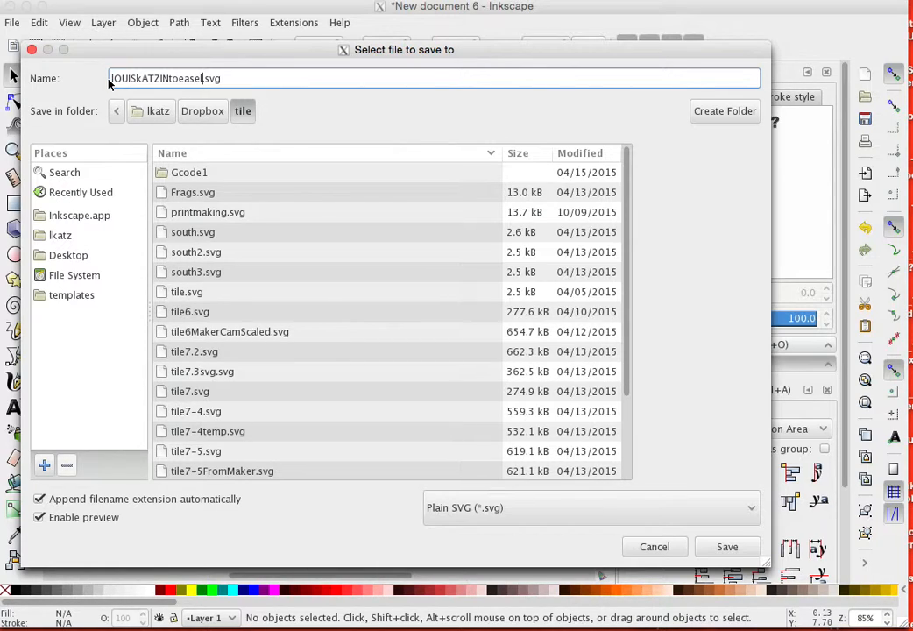
Save the Plain SVG file in the temp folder inside Dropbox.
left_click(202, 112)
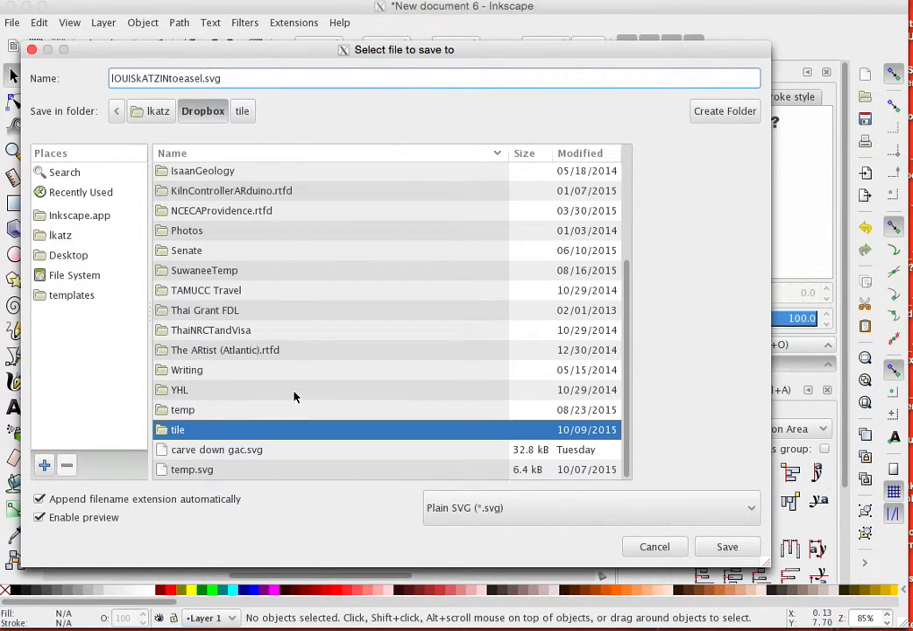
left_click(193, 408)
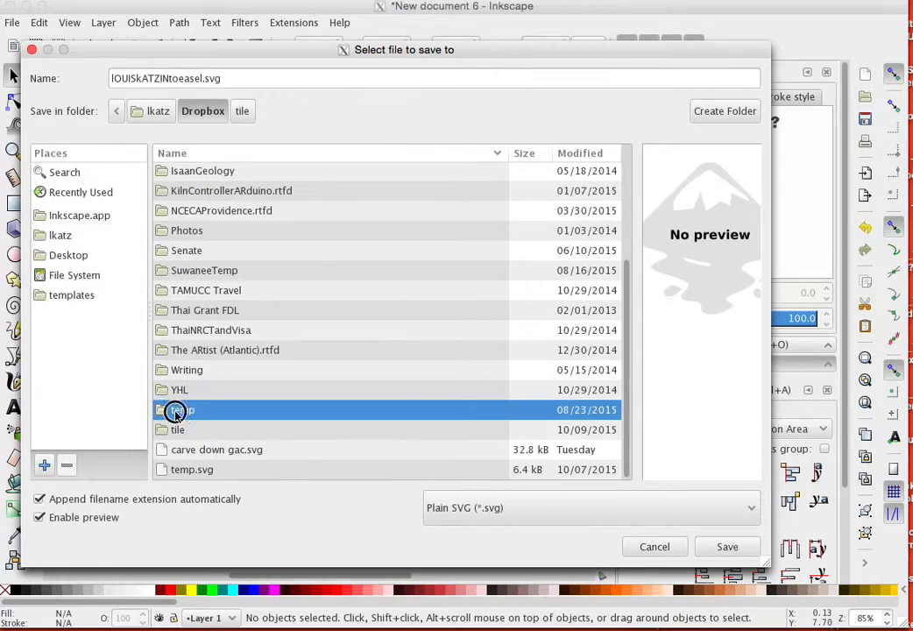
double_click(181, 410)
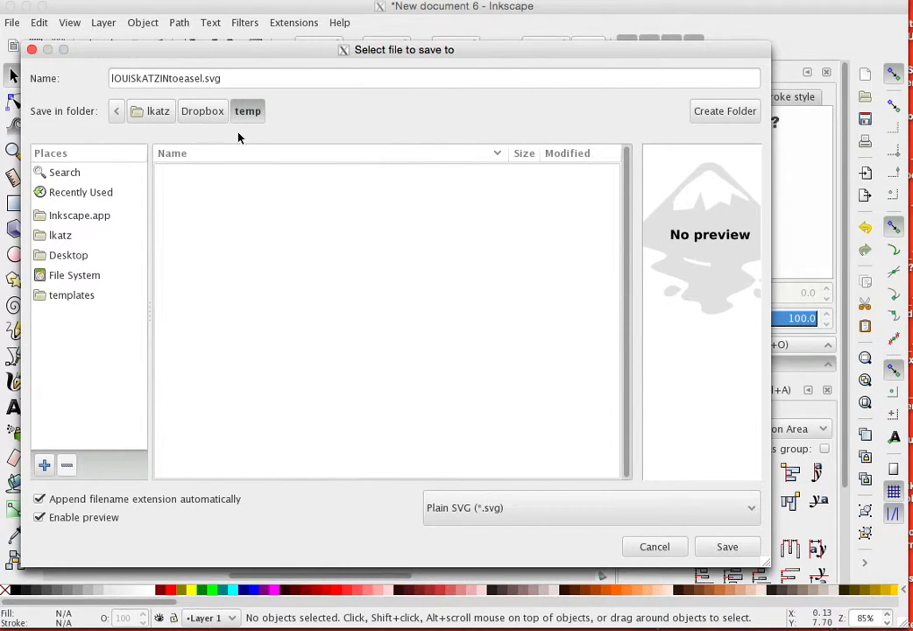
left_click(727, 547)
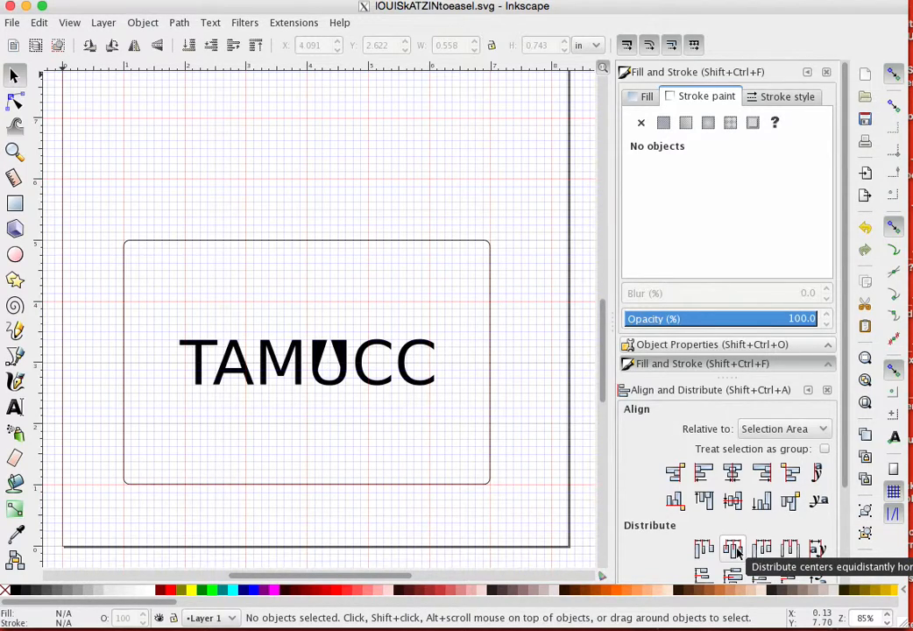
Close the document window and choose to save the file as Inkscape SVG.
left_click(11, 23)
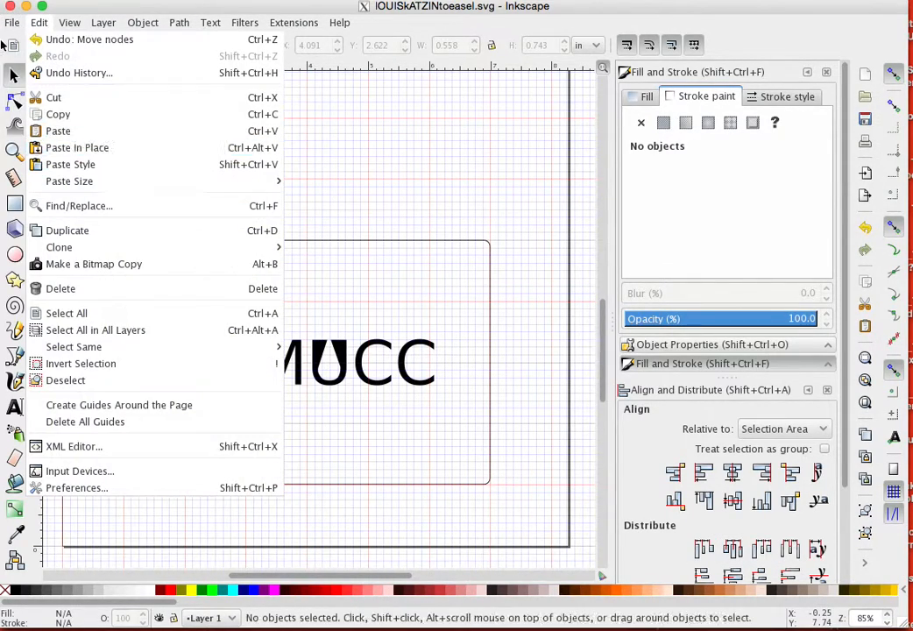
left_click(10, 7)
left_click(11, 7)
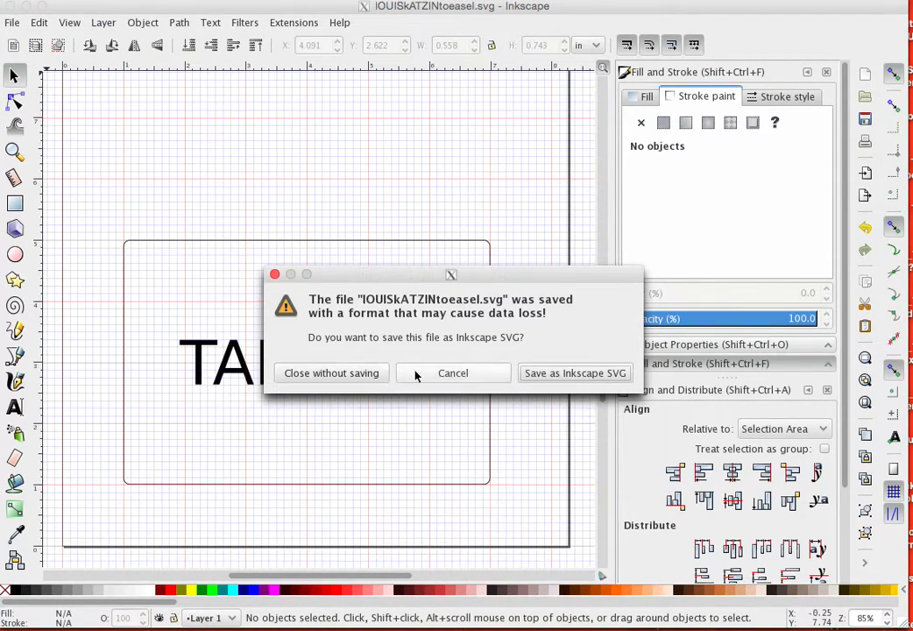
left_click(540, 379)
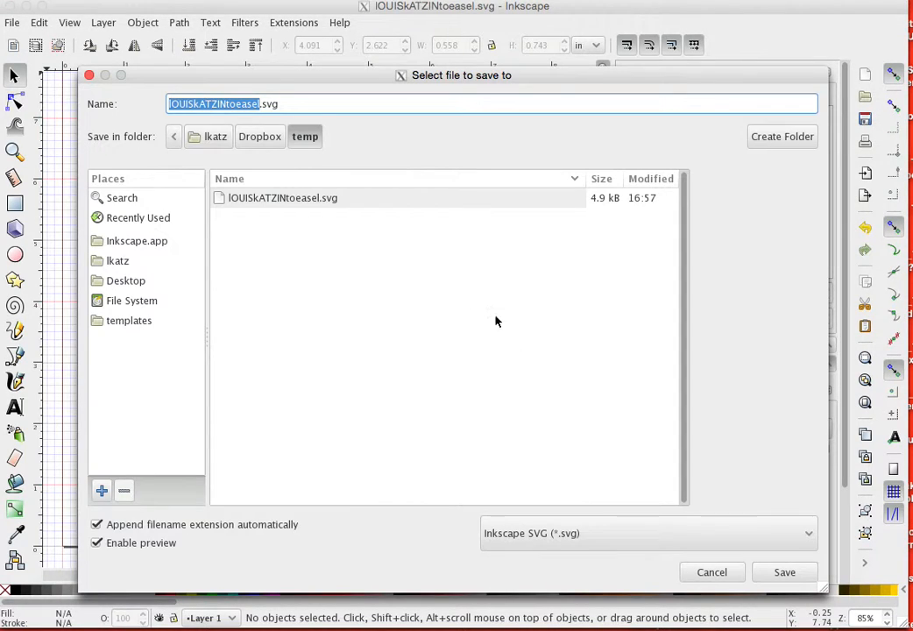
Save the Inkscape SVG copy with Inkscape appended to its file name and quit the program.
left_click(281, 104)
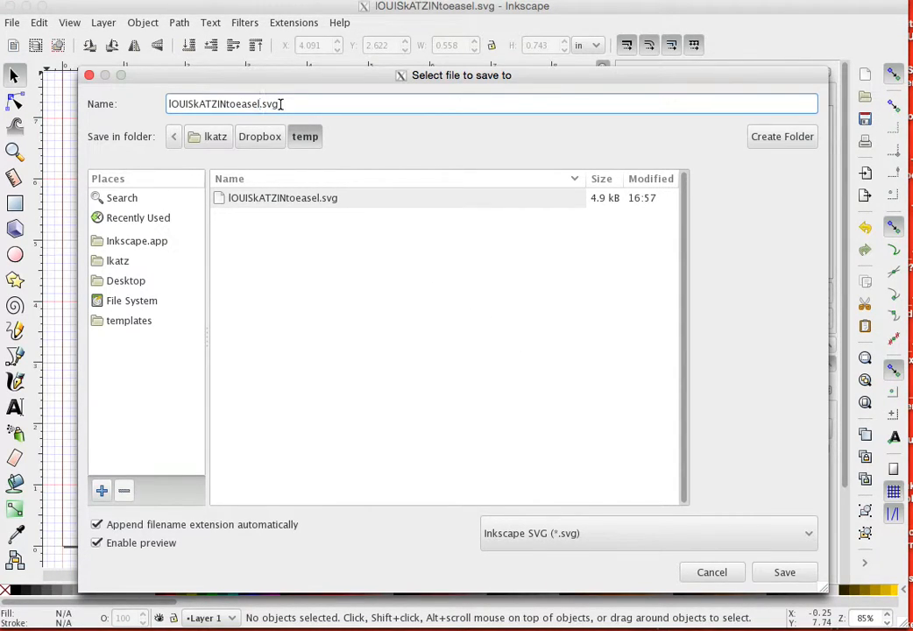
type("Inksav")
key("BackSpace")
key("BackSpace")
type("cape")
left_click(784, 572)
key("super+q")
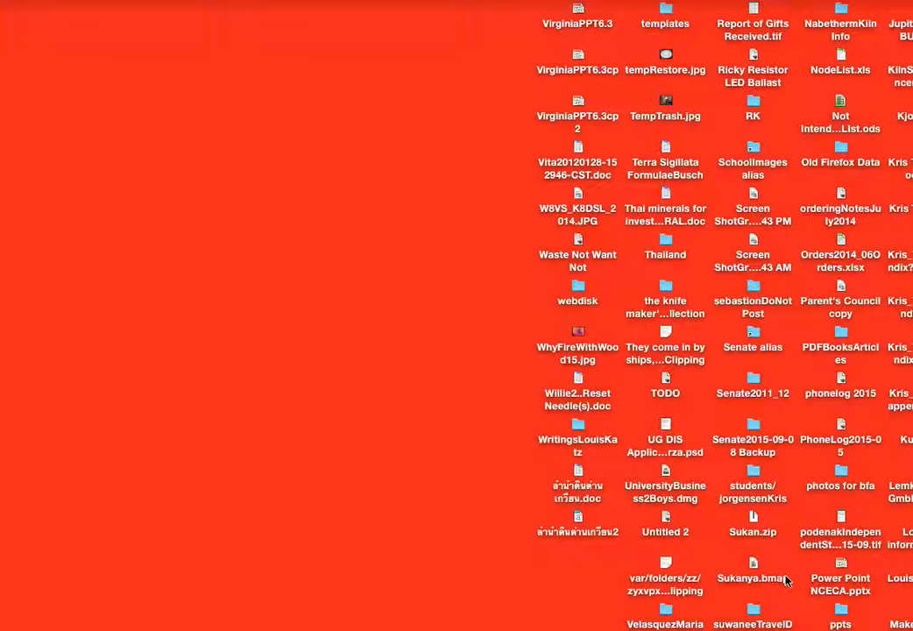